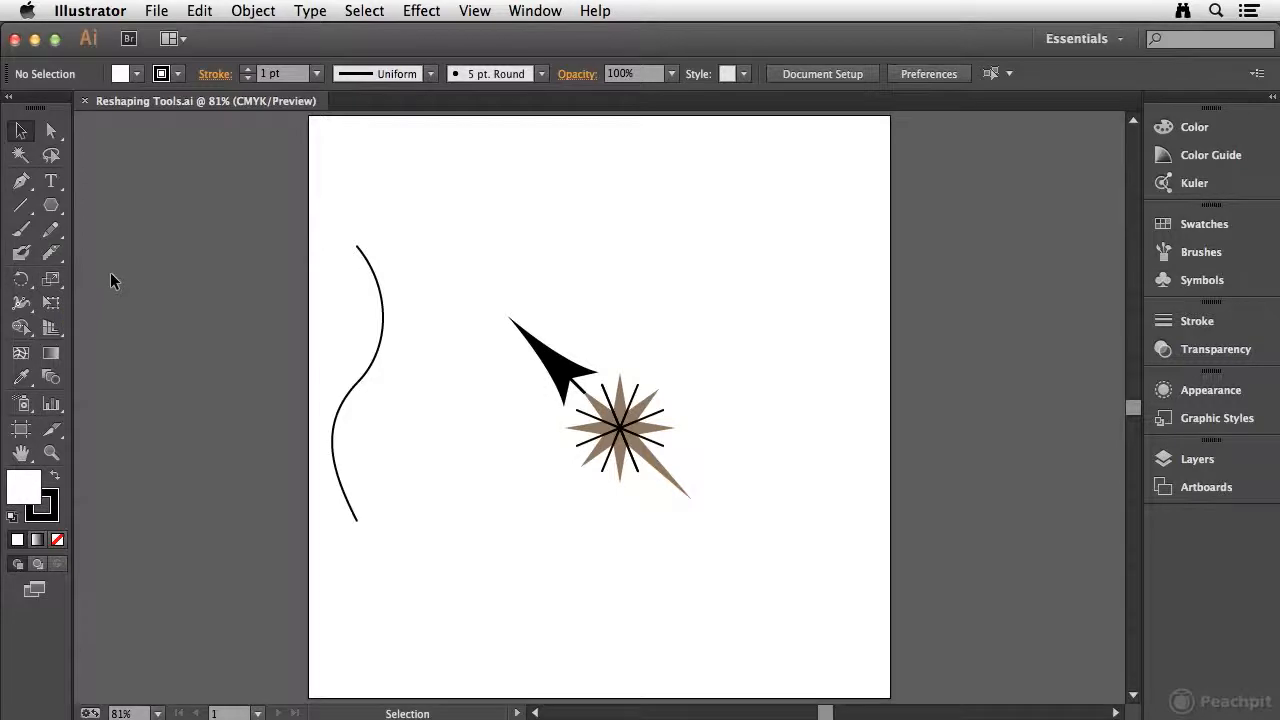
click(21, 284)
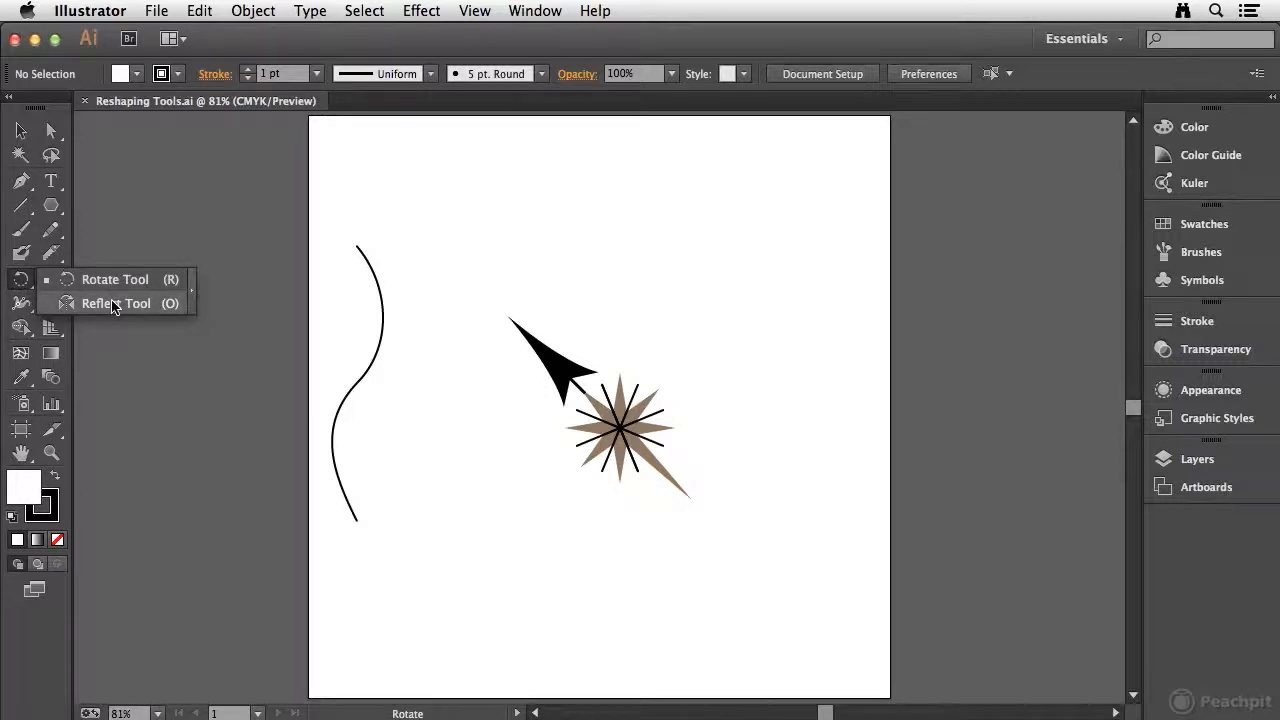
click(51, 279)
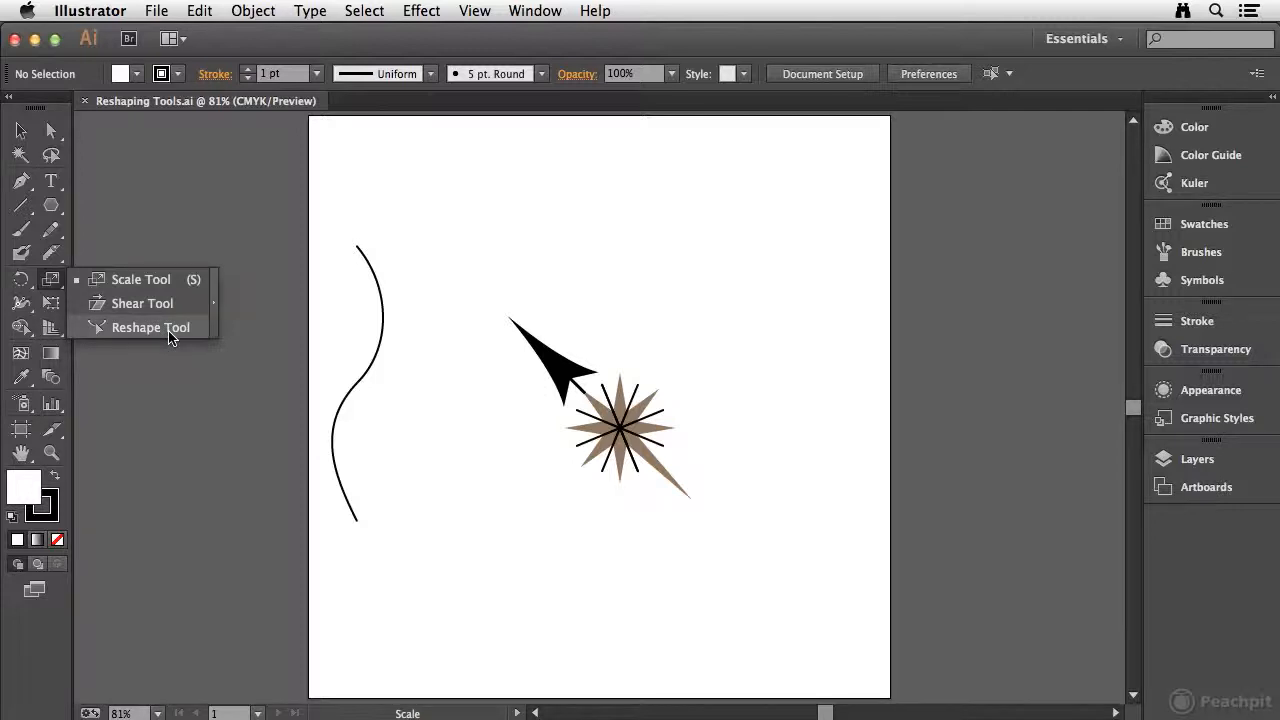
click(28, 284)
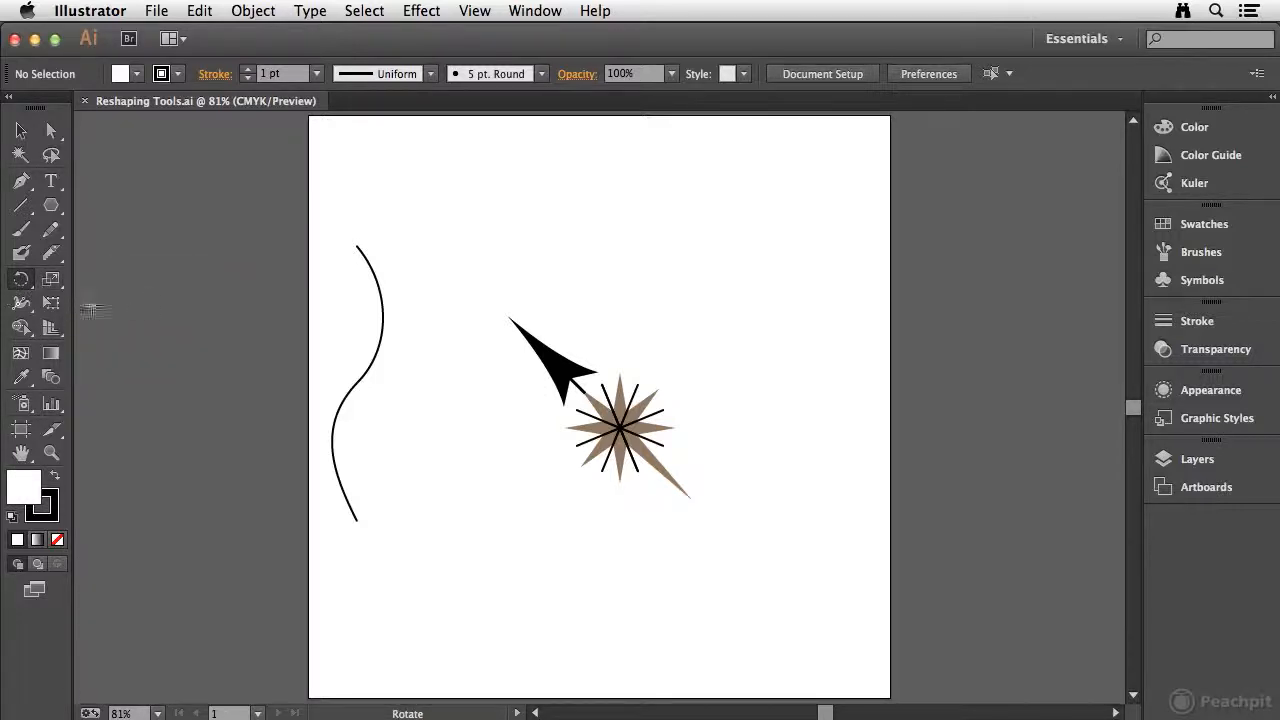
Step: Select the compass group and rotate it about its center until the black arrowhead points to the upper right
click(21, 131)
click(568, 372)
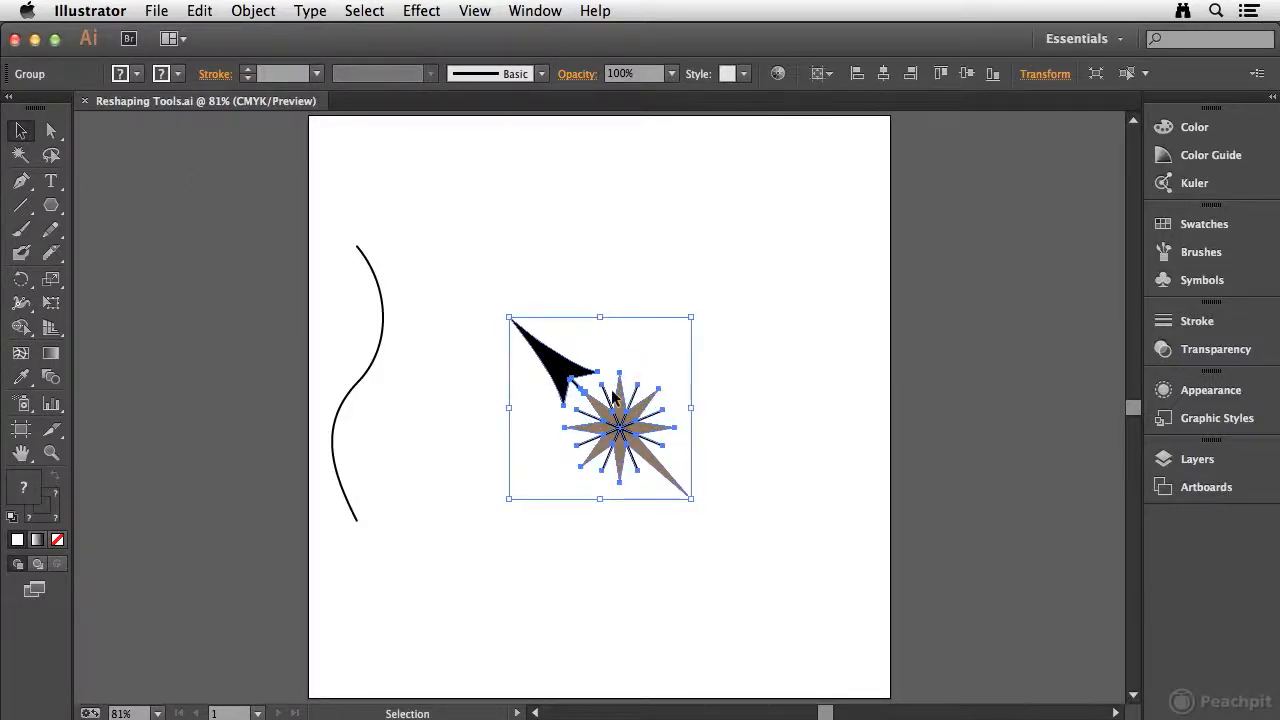
click(20, 279)
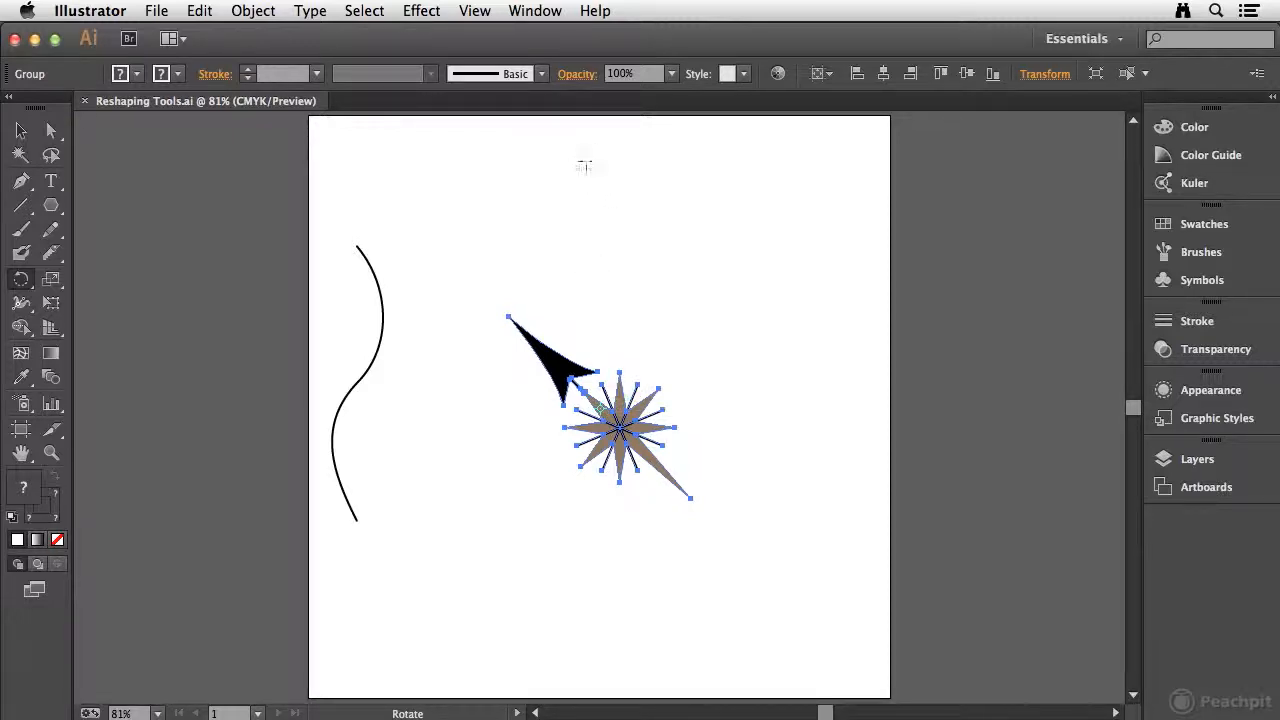
drag(580, 135, 789, 388)
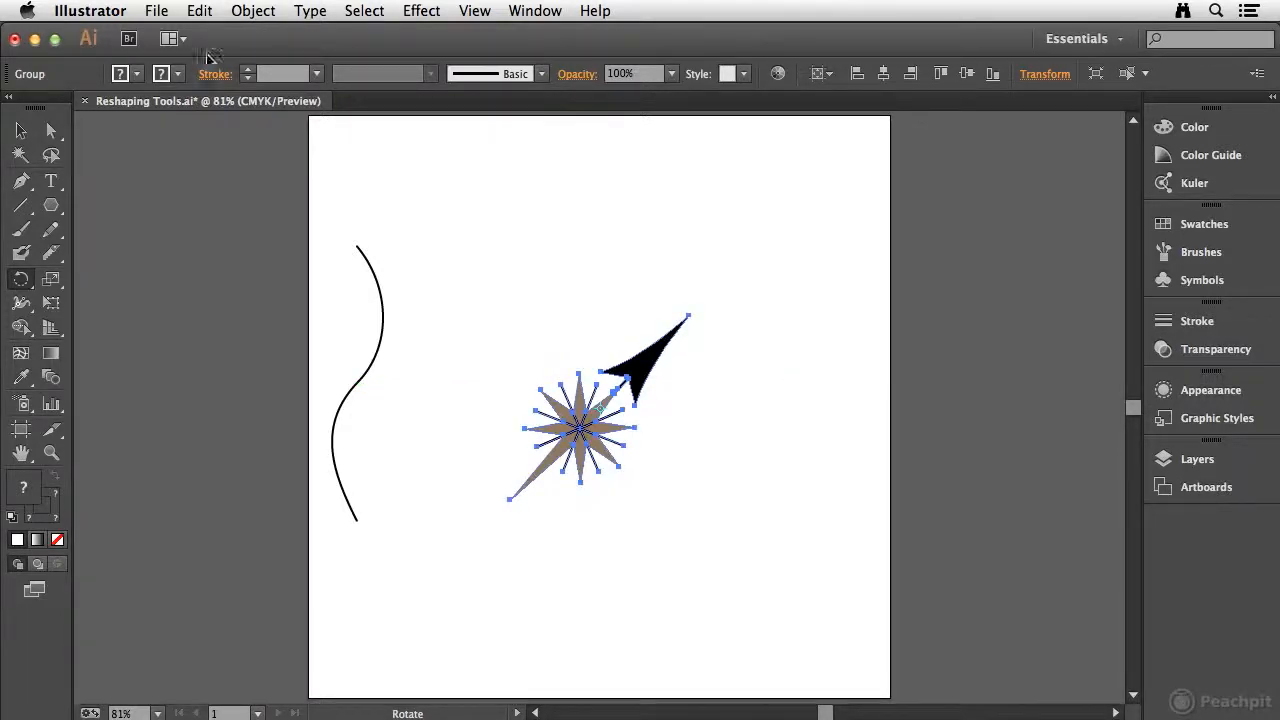
Step: Try reflecting the compass group about its own center with the Reflect tool, undoing each reflection
click(20, 279)
drag(60, 294, 70, 303)
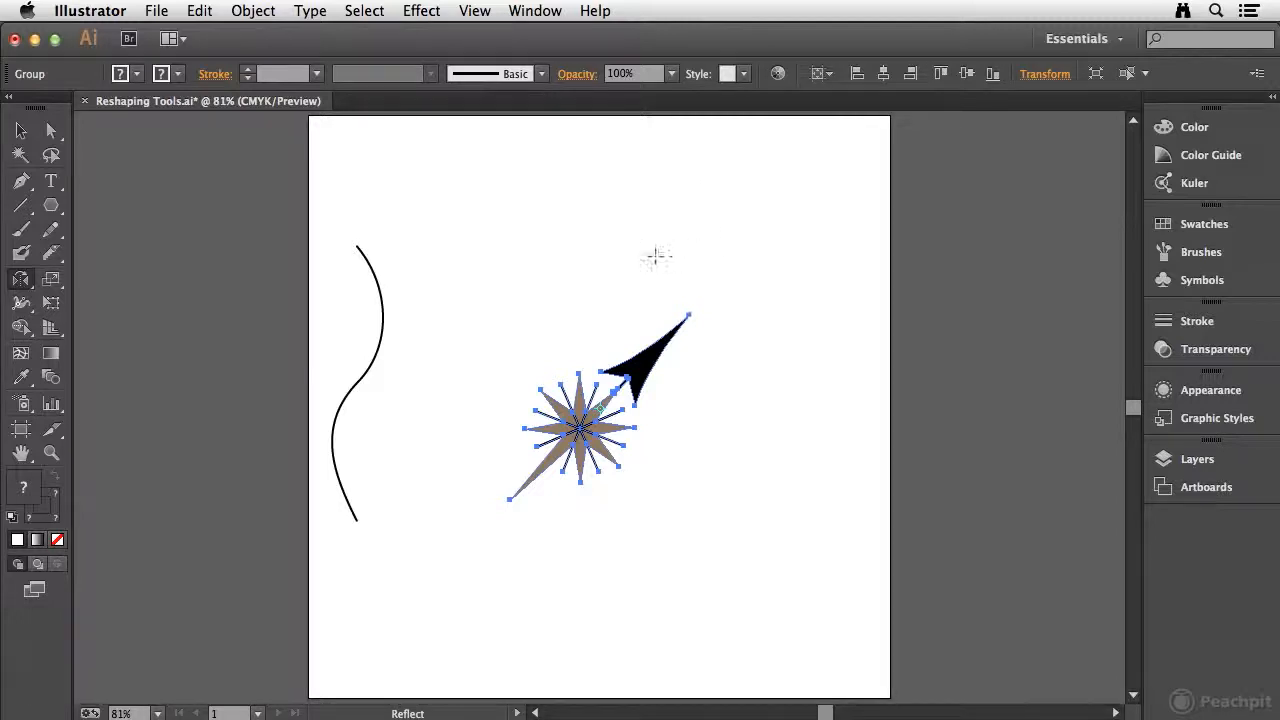
mouse_move(593, 202)
mouse_down()
mouse_move(654, 246)
mouse_move(580, 214)
mouse_move(548, 225)
mouse_move(654, 243)
mouse_move(592, 222)
mouse_up()
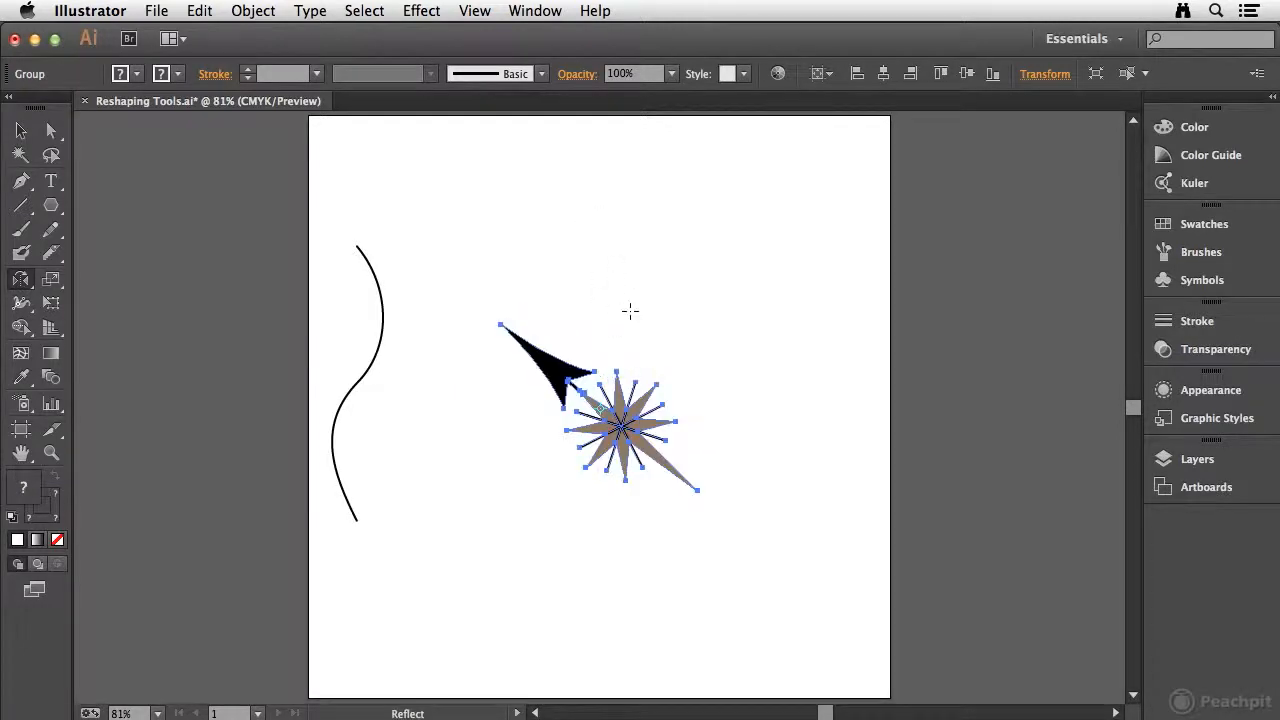
key(super+z)
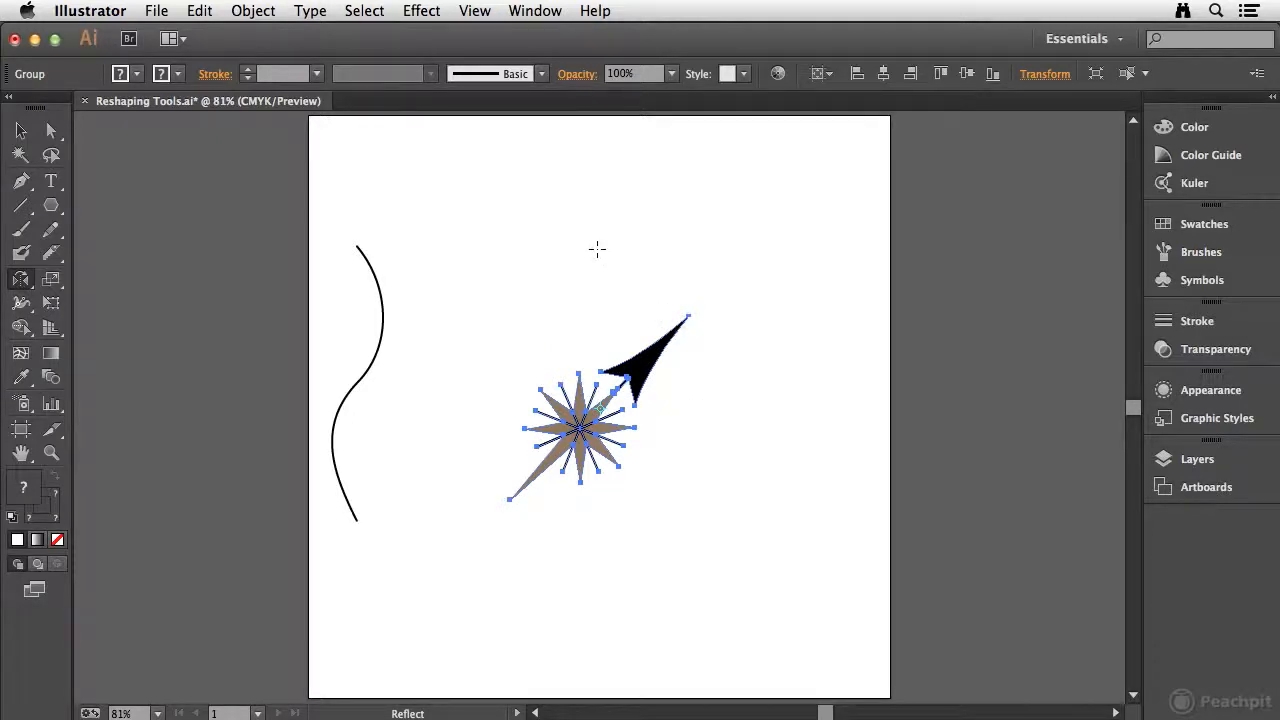
mouse_move(582, 249)
mouse_down()
mouse_move(626, 251)
mouse_move(598, 250)
mouse_up()
key(super+z)
drag(703, 420, 769, 364)
key(super+z)
Step: Reflect the compass group about a reference point between it and the wavy path, flipping the arrowhead to the lower right
drag(569, 542, 568, 538)
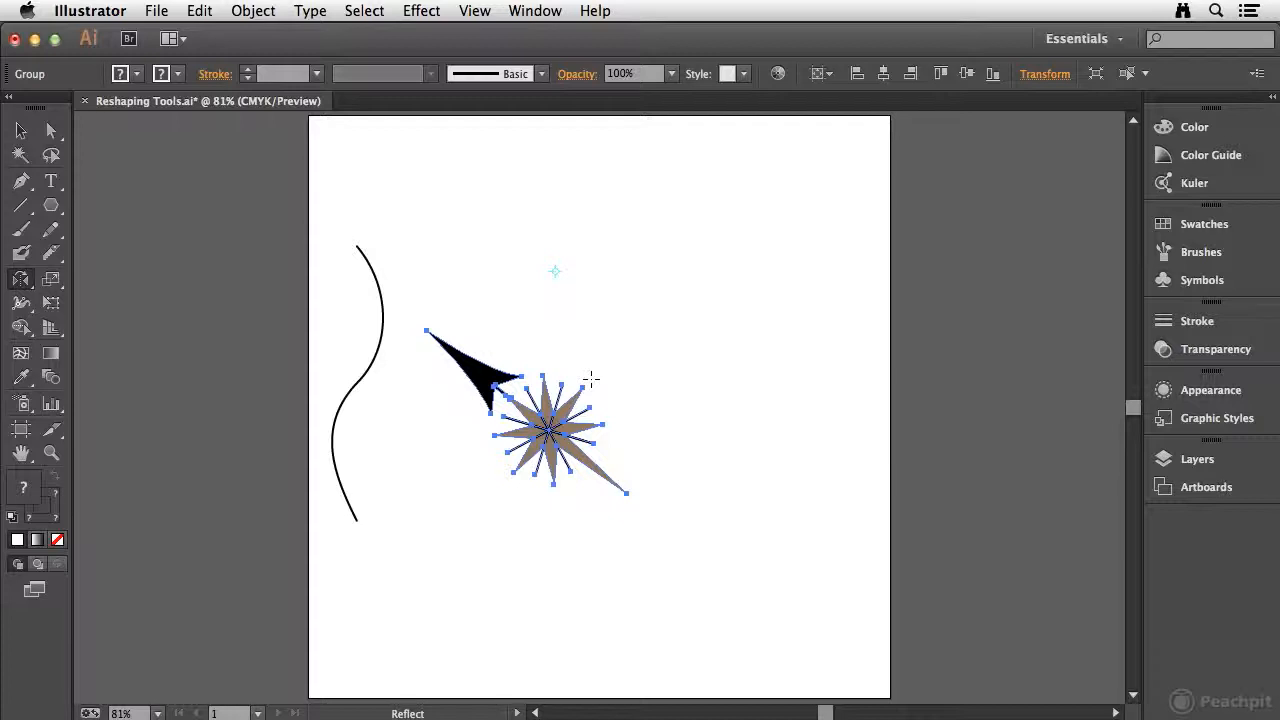
drag(591, 378, 593, 376)
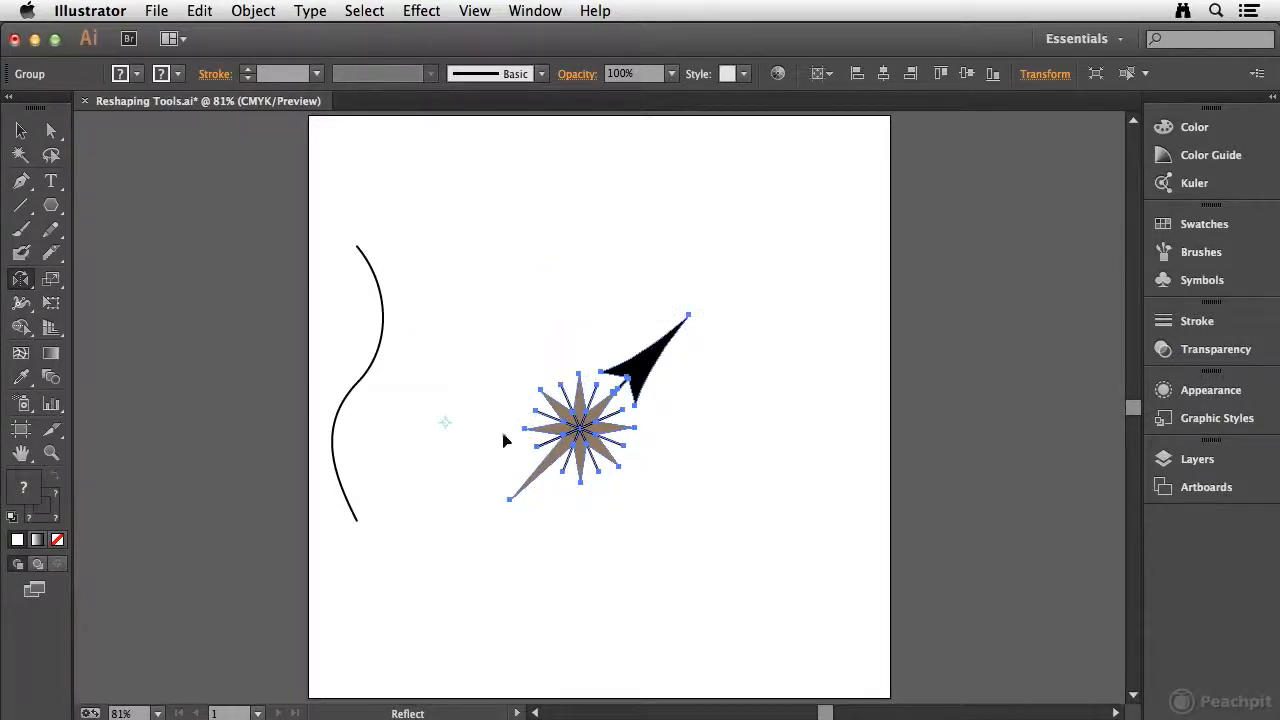
drag(786, 434, 783, 432)
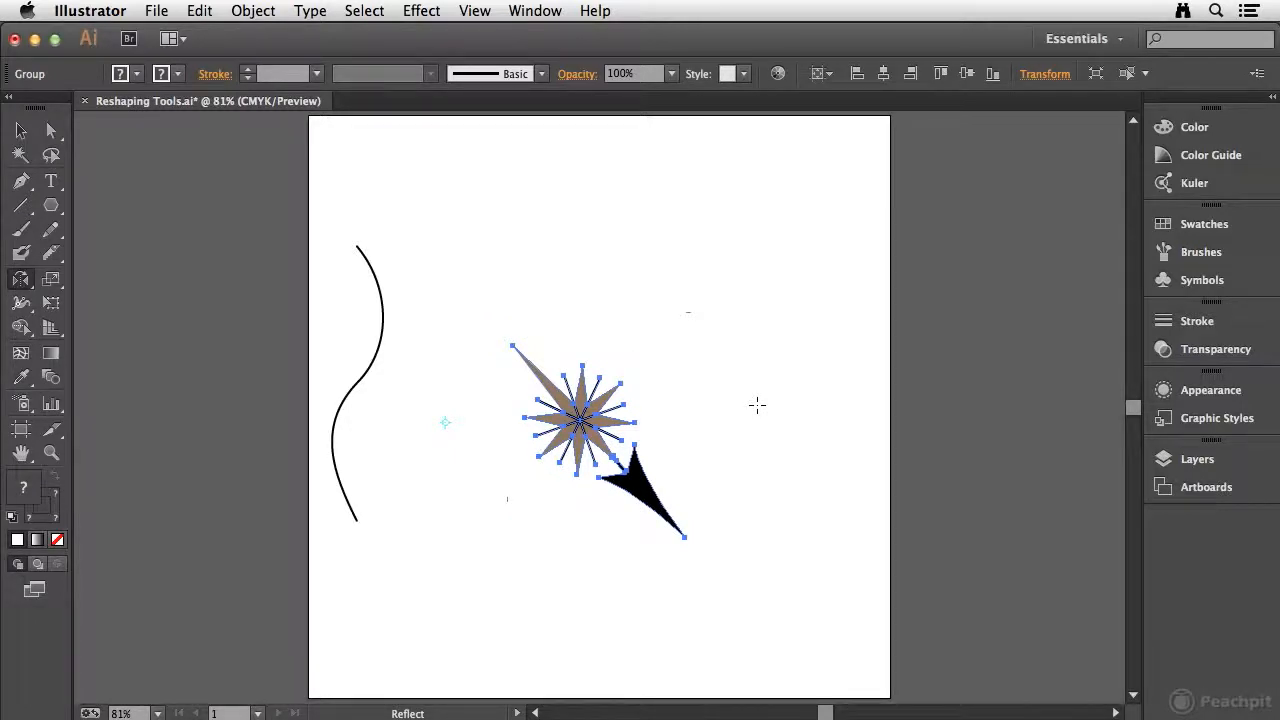
Step: Reselect the compass group and enlarge it with the Scale tool to about twice its size
click(51, 279)
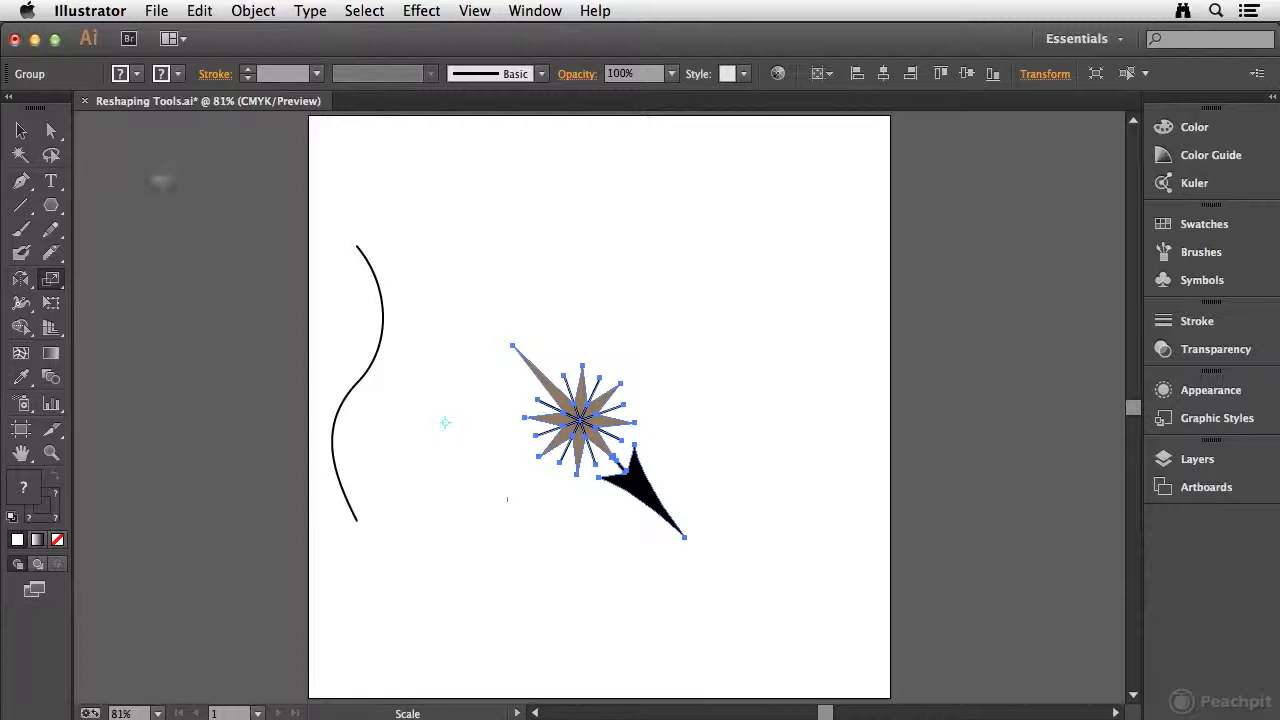
click(21, 131)
click(360, 293)
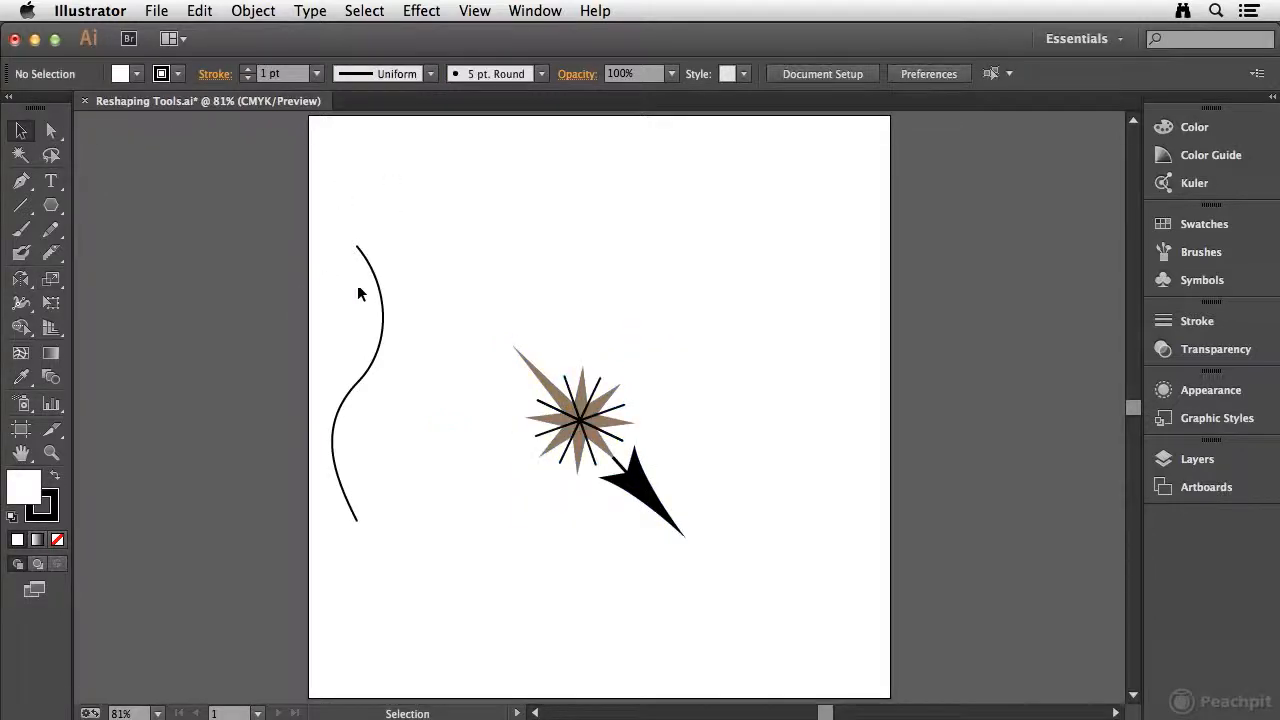
click(540, 390)
click(52, 280)
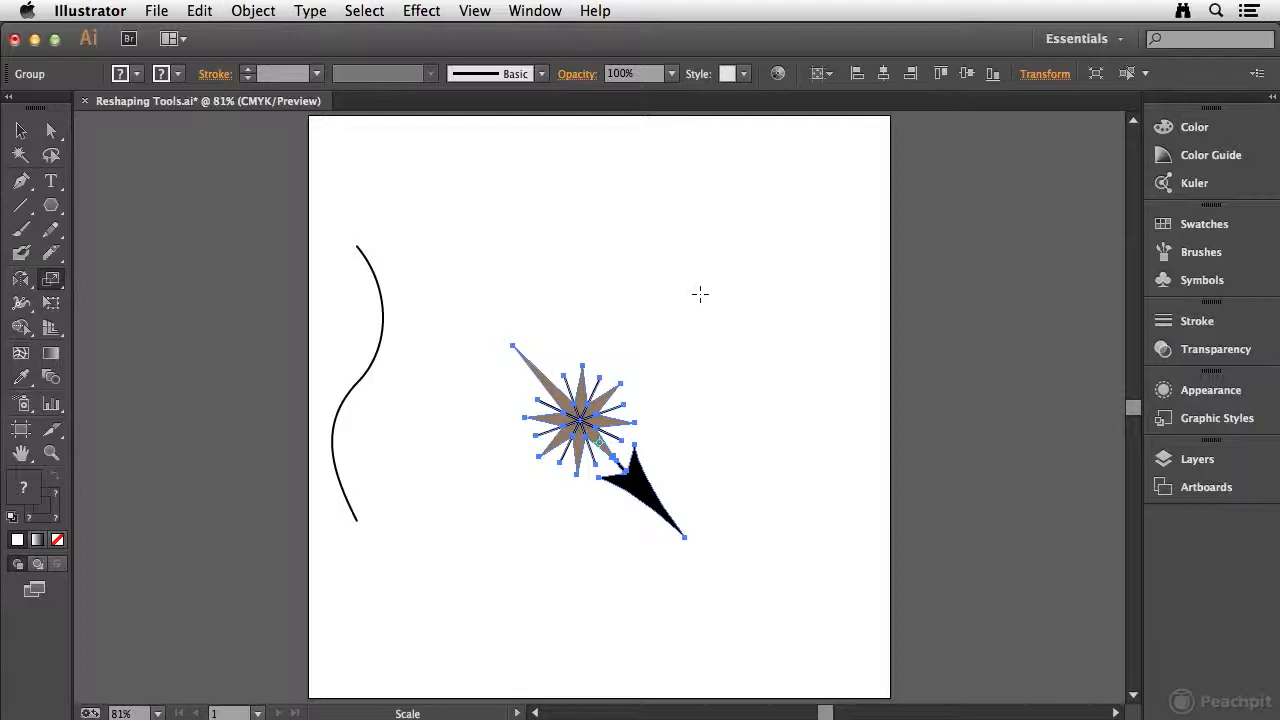
drag(702, 291, 968, 156)
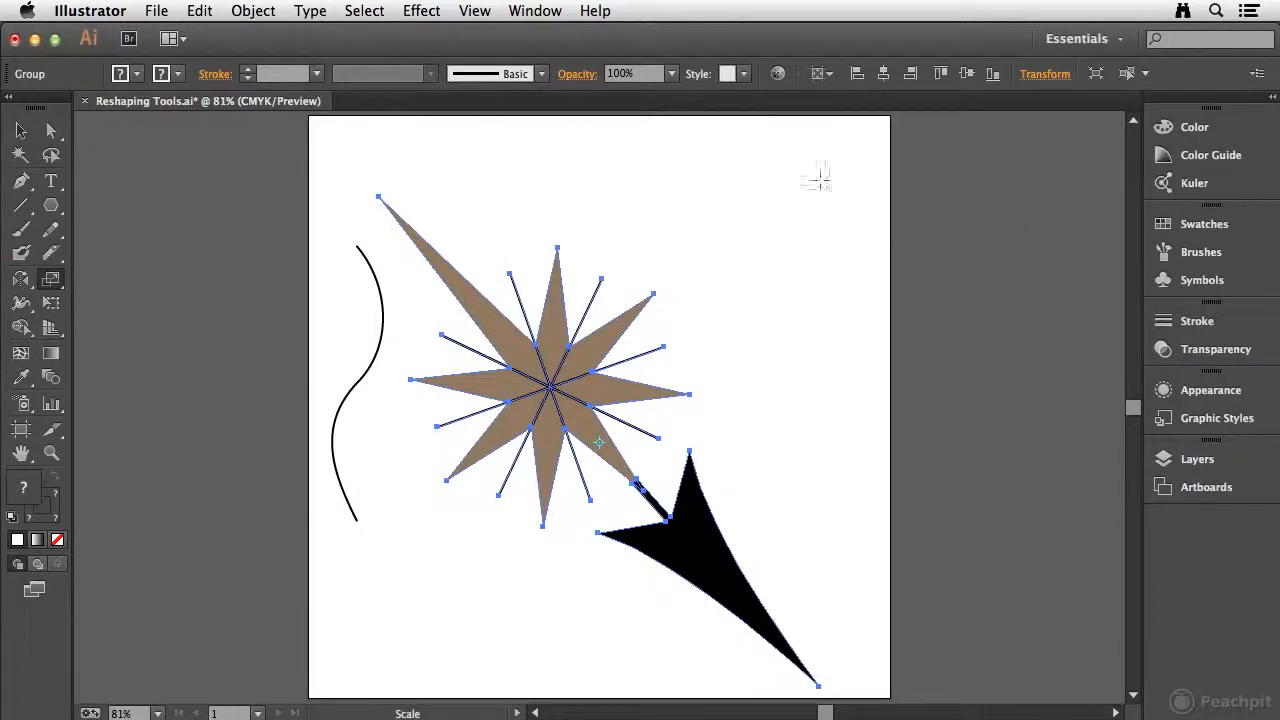
drag(866, 166, 782, 312)
drag(677, 357, 915, 197)
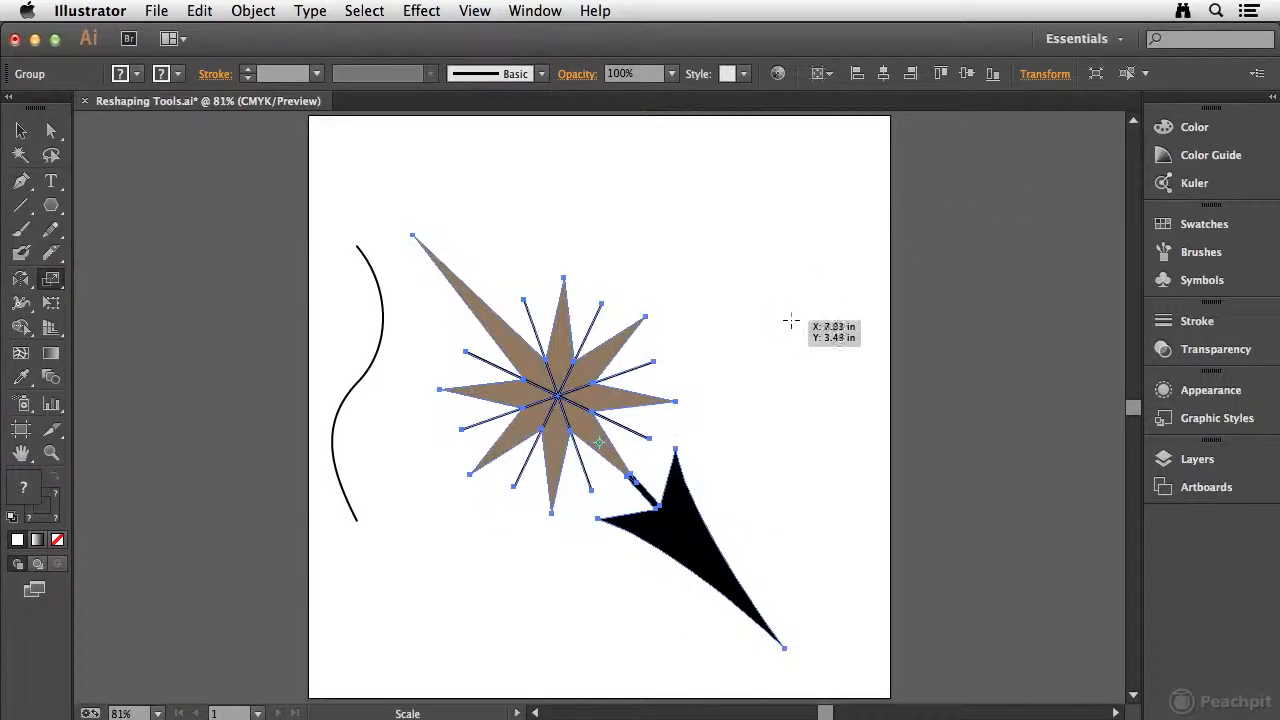
Step: Try shearing the compass group about its center and about its long brown tip, undoing each shear
drag(51, 279, 140, 300)
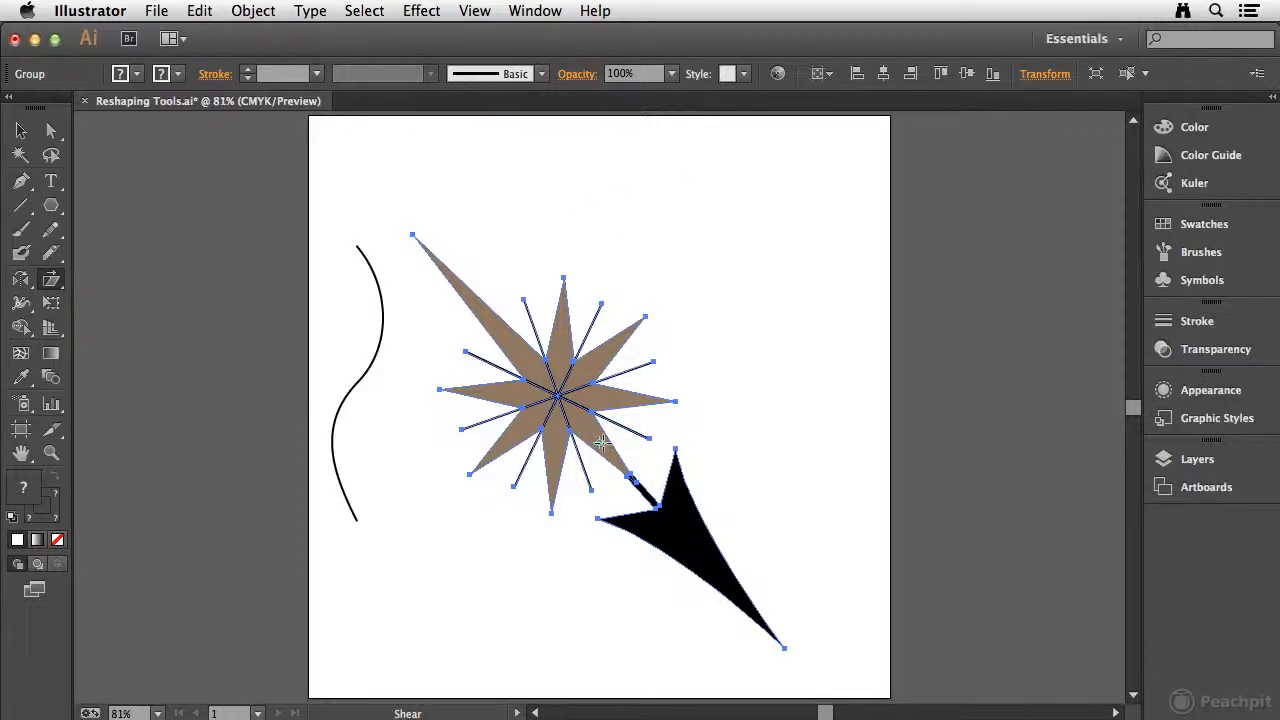
drag(579, 170, 625, 252)
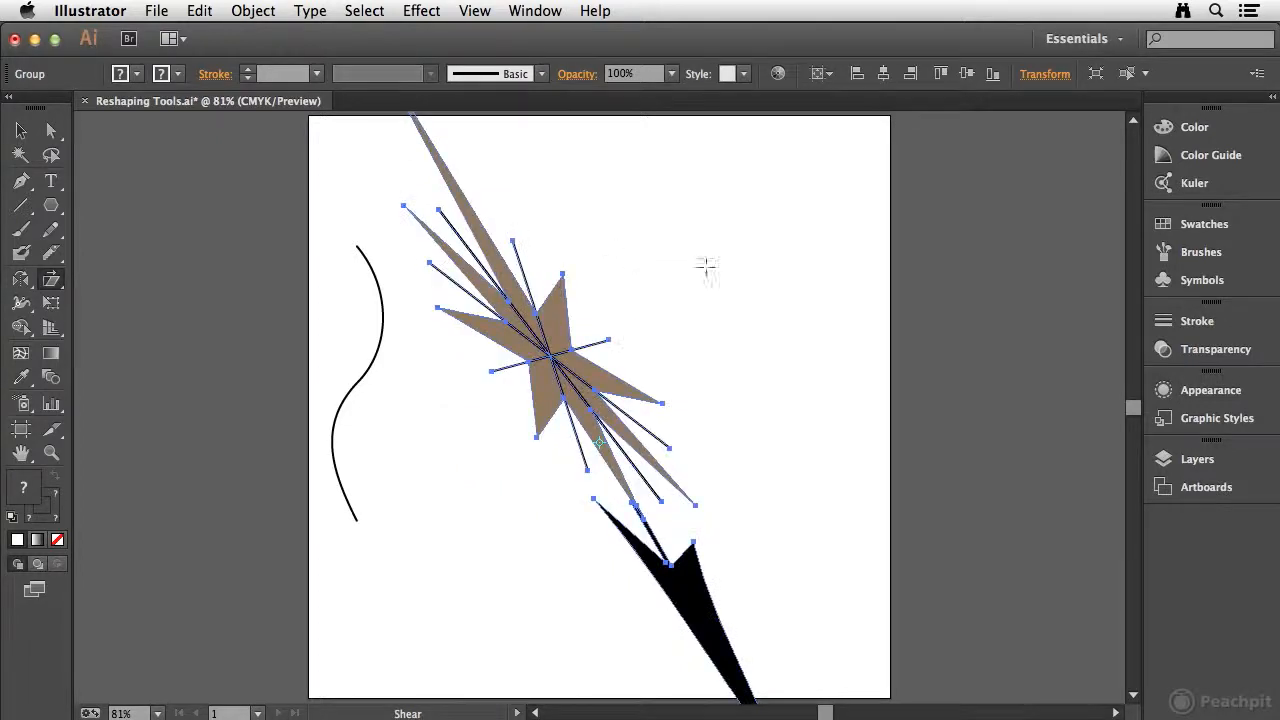
key(super+z)
drag(596, 197, 522, 188)
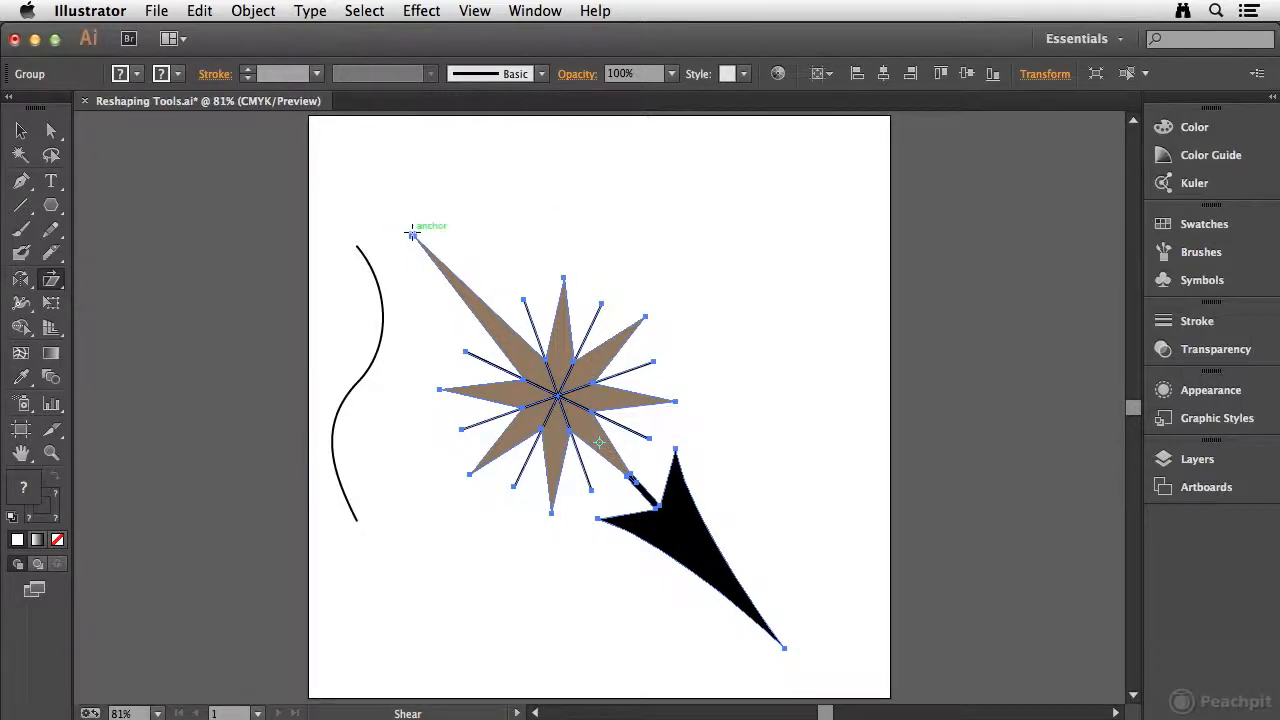
drag(756, 238, 771, 444)
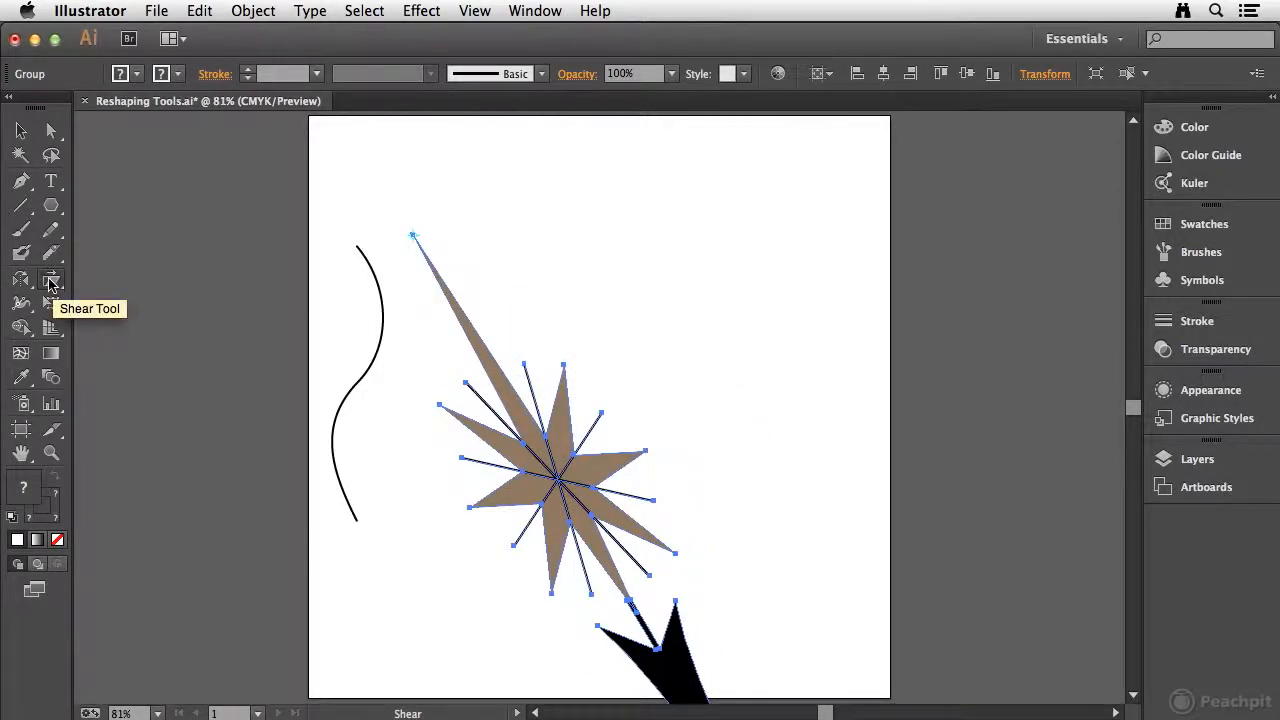
key(super+z)
Step: Move the compass group to the right, away from the wavy path, so its arrowhead tip extends past the artboard edge
drag(51, 280, 165, 333)
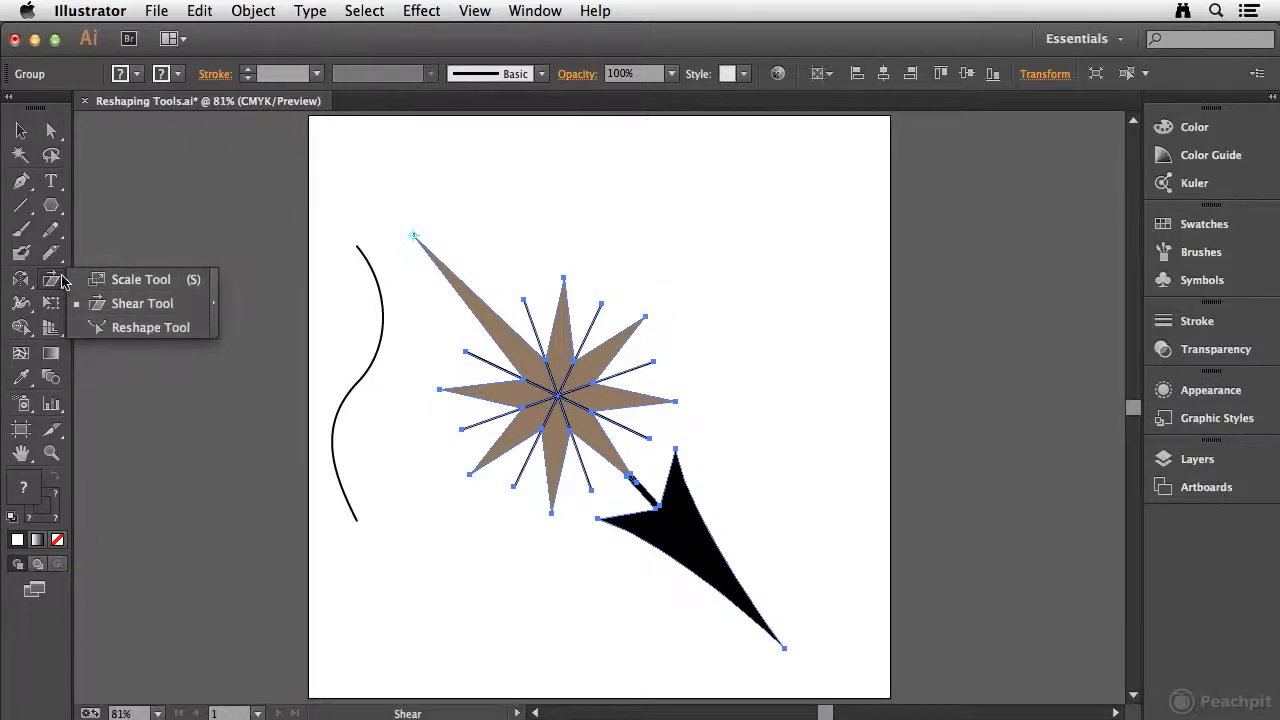
click(28, 132)
click(539, 168)
drag(520, 353, 664, 377)
Step: Try stretching the whole wavy path upward from its upper endpoint with the Reshape tool, and undo it
click(379, 347)
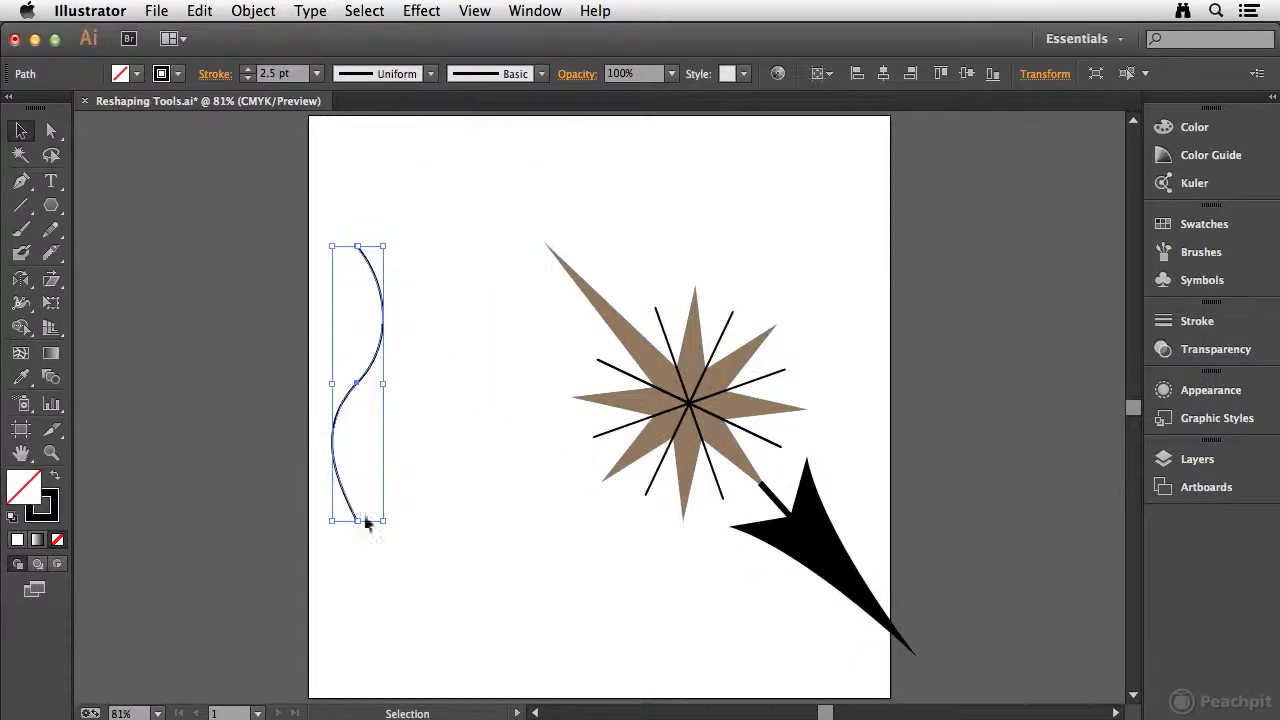
drag(51, 279, 138, 333)
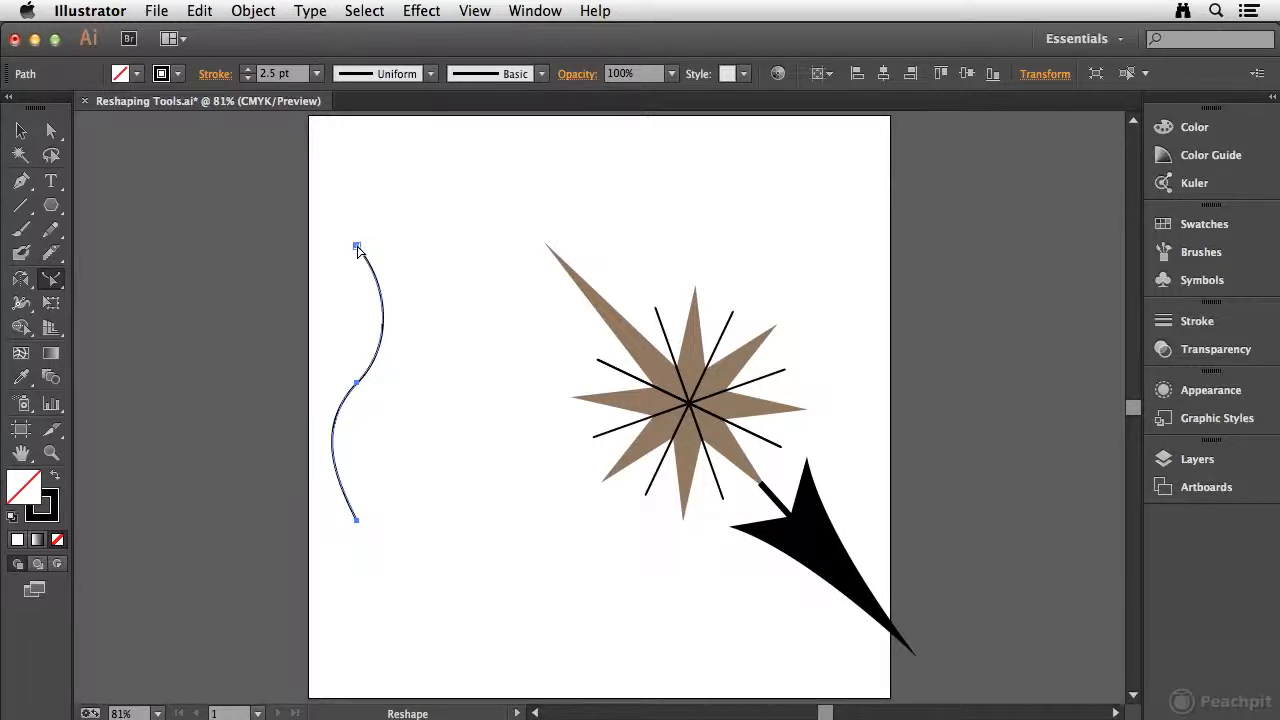
drag(358, 250, 346, 134)
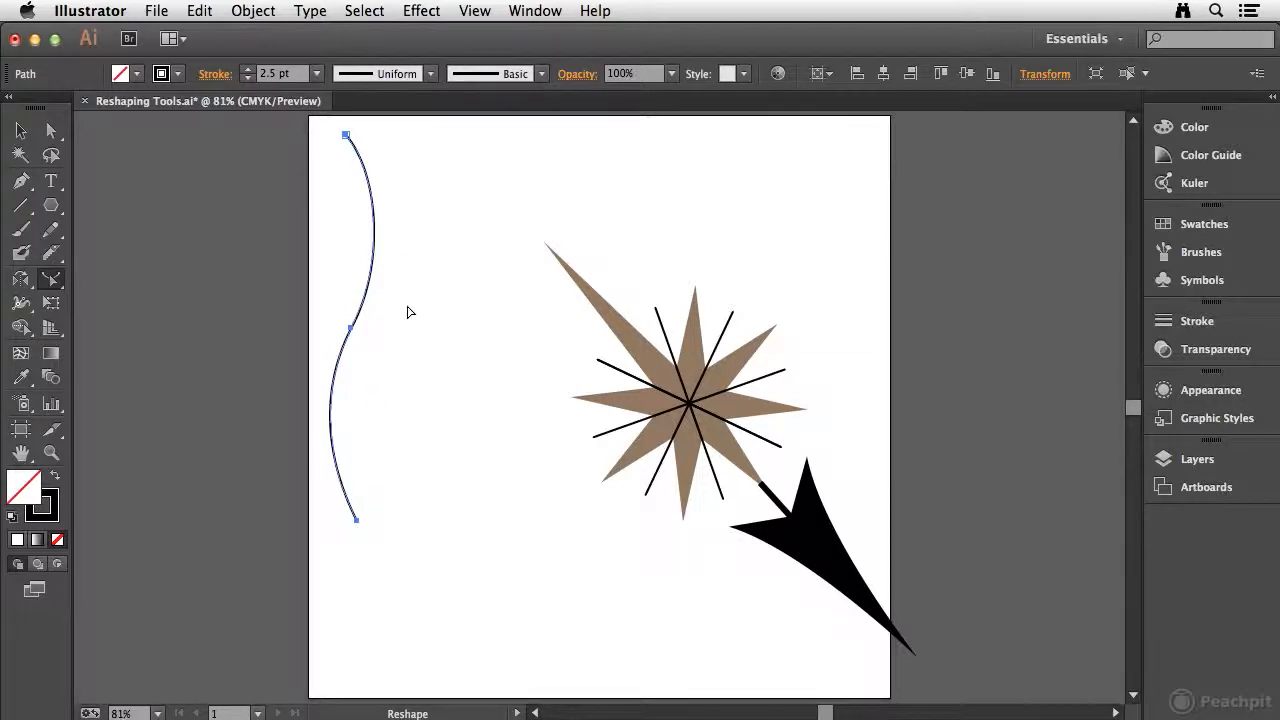
key(super+z)
Step: Try moving only the wavy path's upper anchor point straight up with Direct Selection, undo it and deselect the path
key(a)
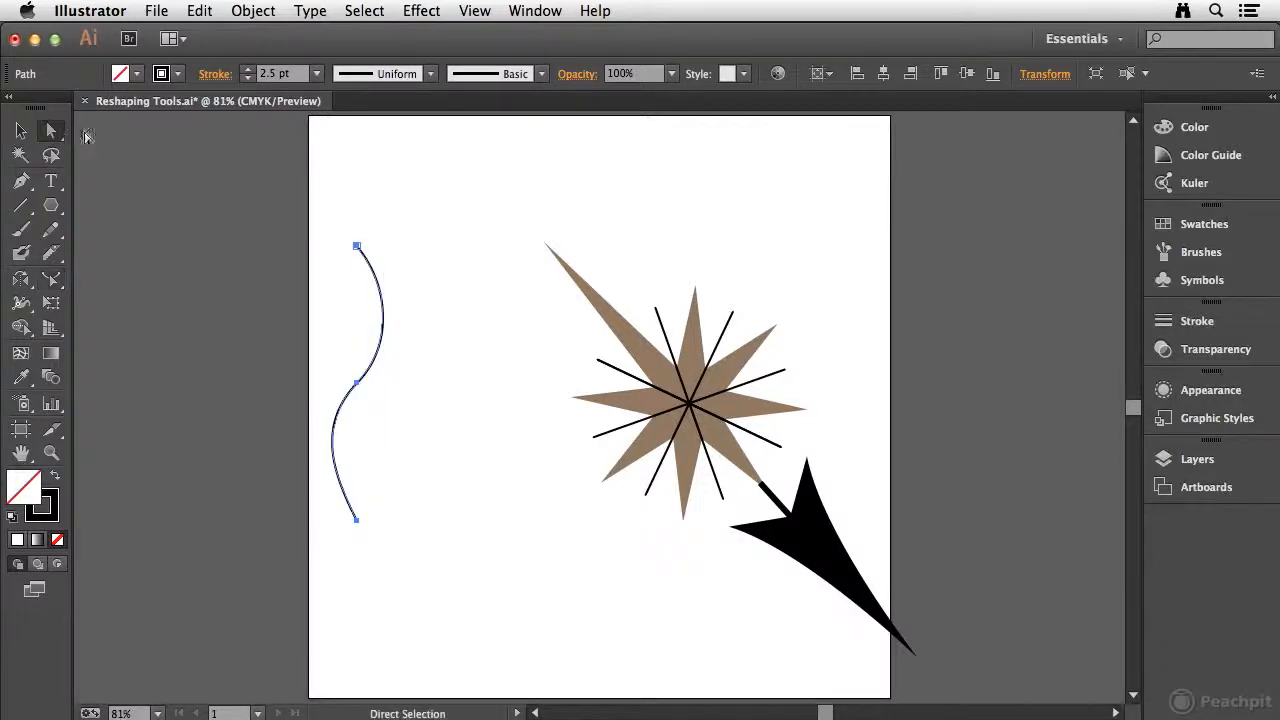
drag(357, 245, 358, 141)
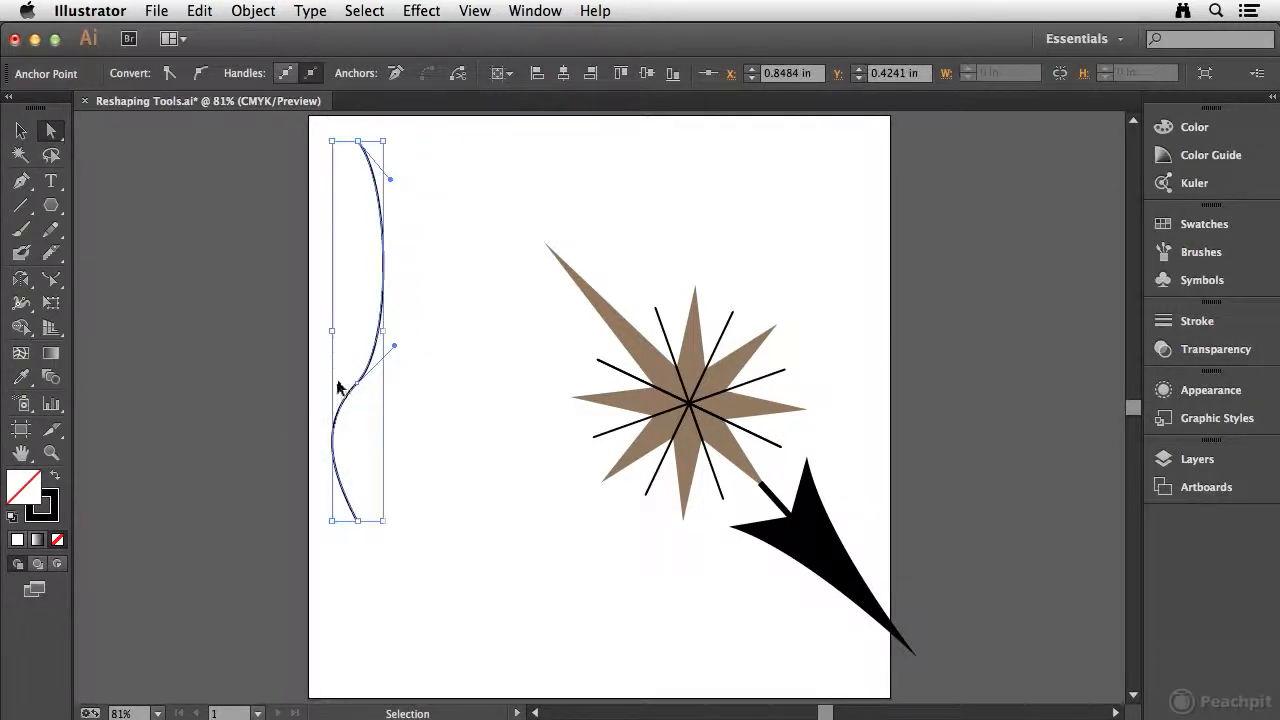
key(super+z)
click(436, 248)
Step: Reselect the wavy path and stretch it upward and slightly left from its upper endpoint with the Reshape tool
click(20, 130)
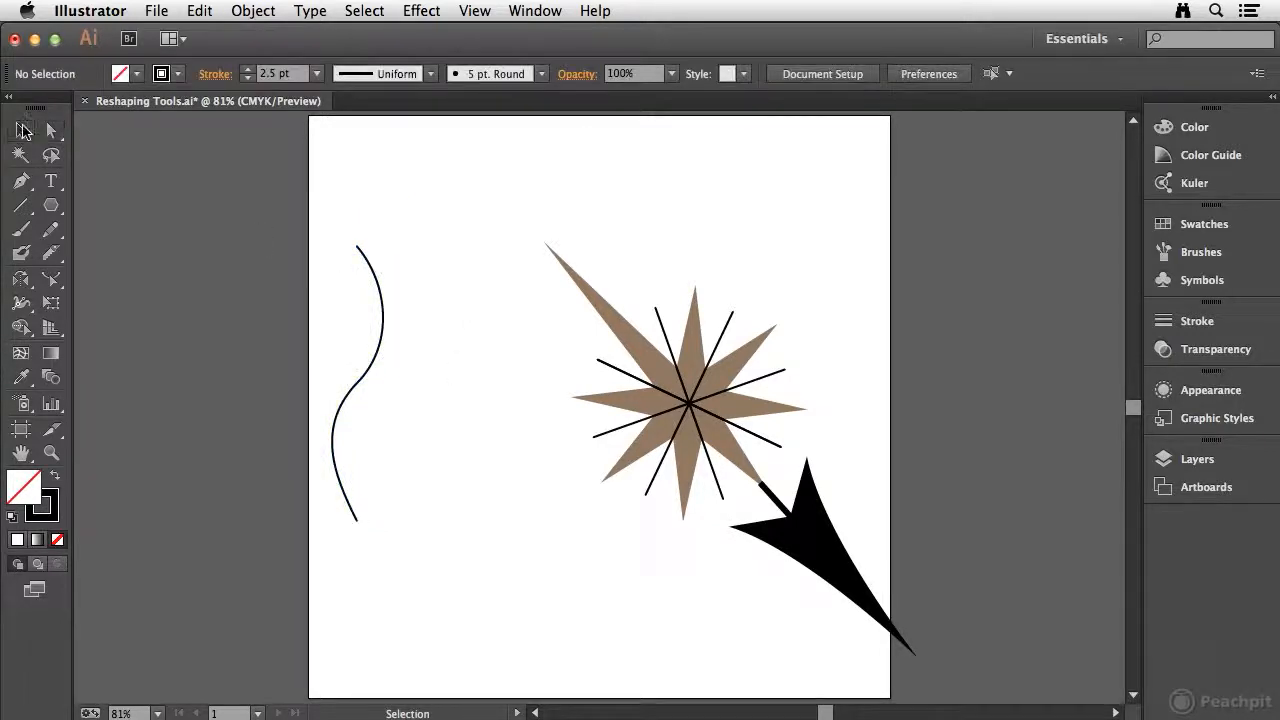
click(374, 286)
click(49, 303)
click(55, 282)
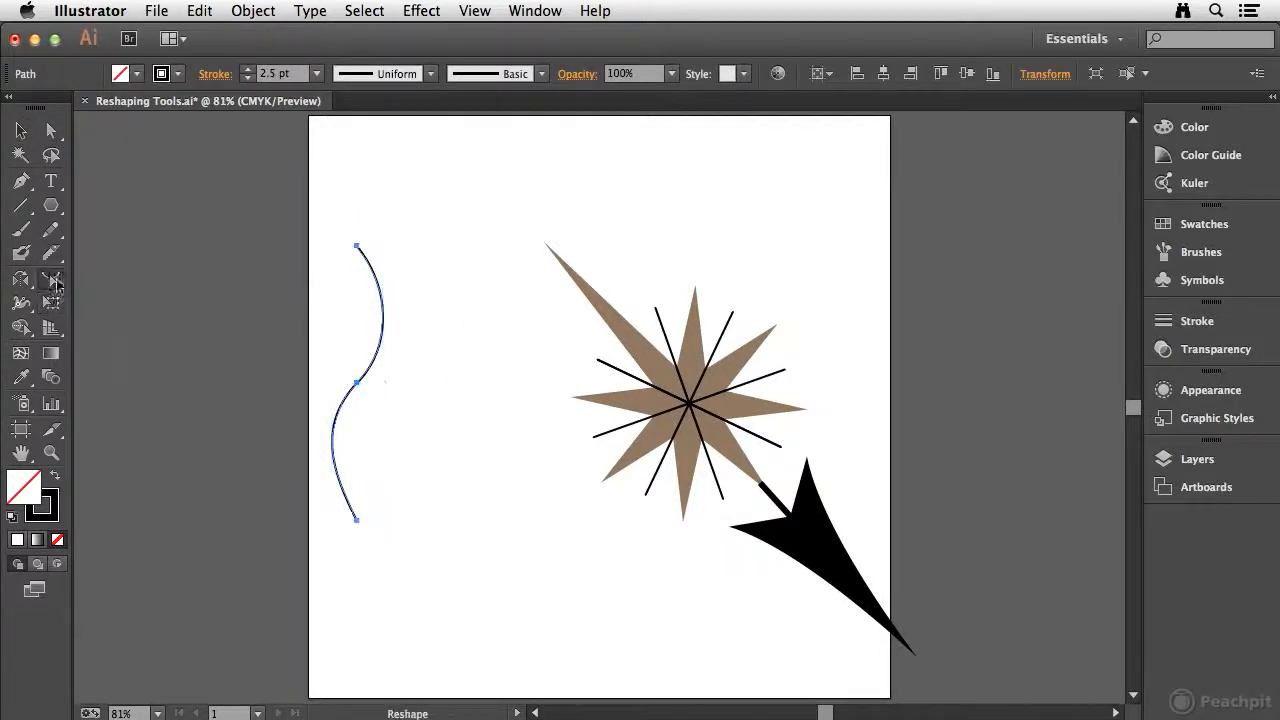
click(357, 246)
drag(356, 246, 344, 166)
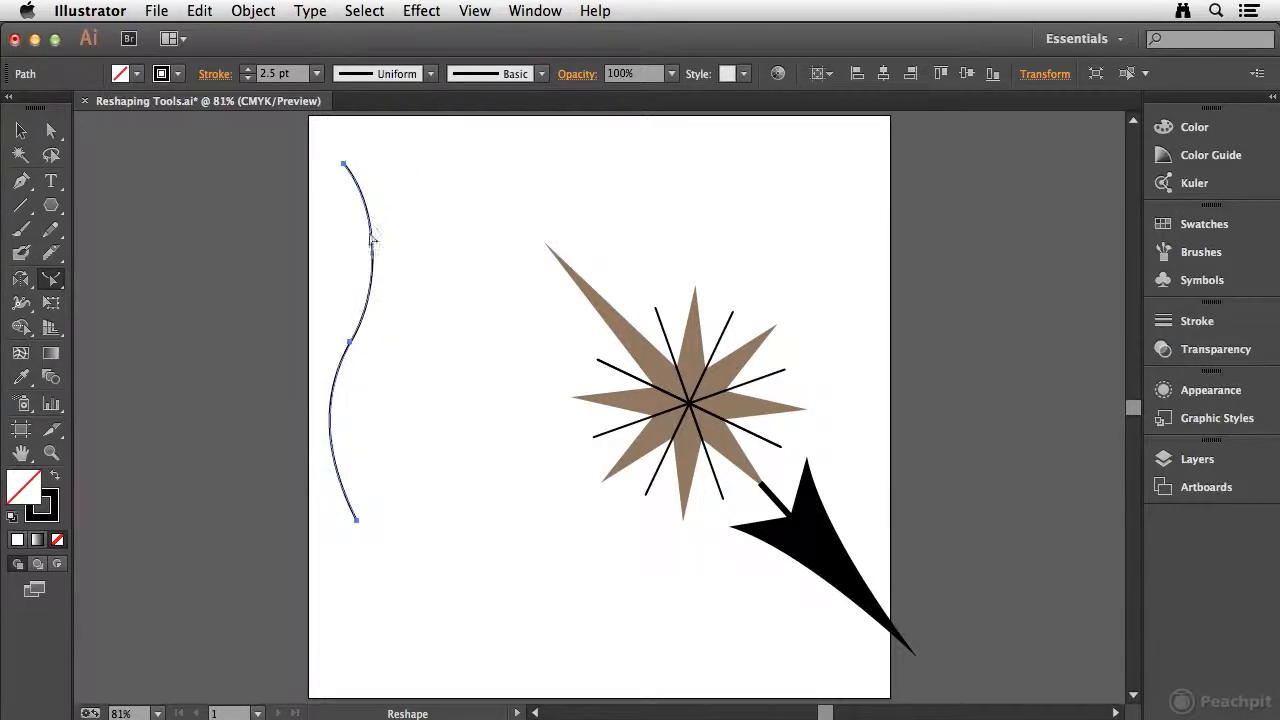
Step: Draw a vertical line between the wavy path and the compass, and bend it rightward with Reshape into five nested curved copies
click(21, 205)
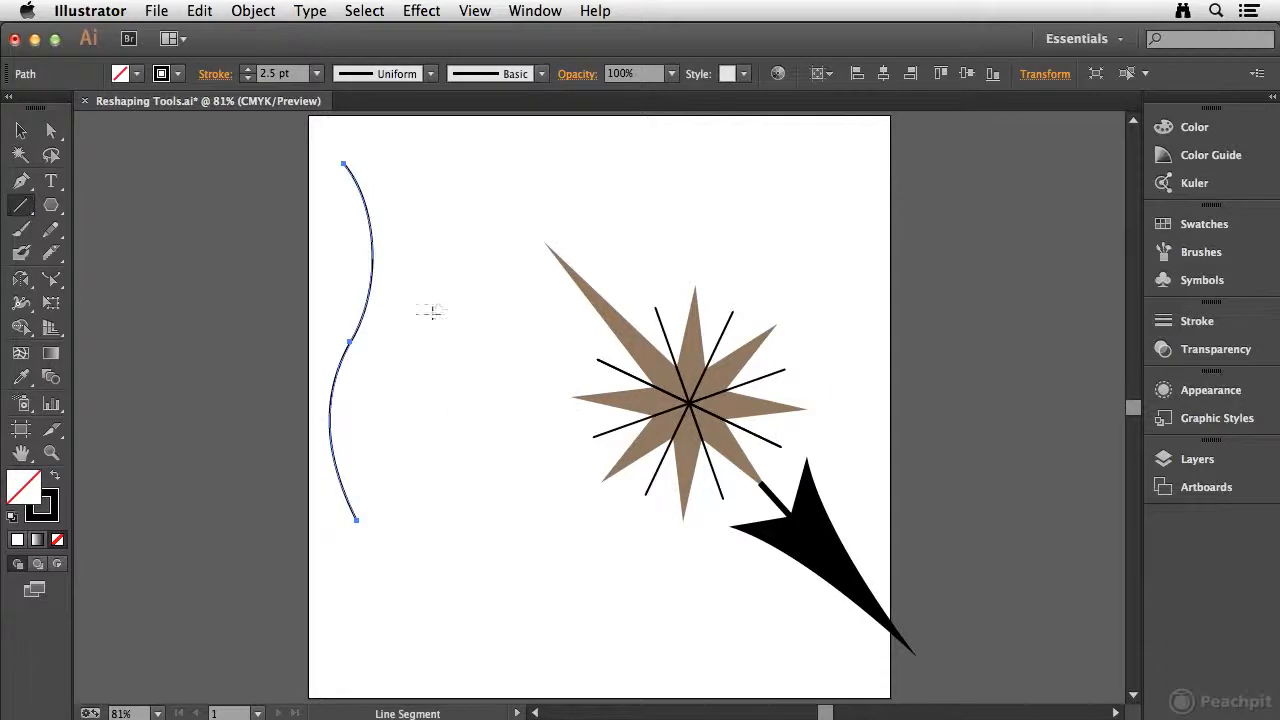
mouse_move(449, 237)
mouse_down()
mouse_move(443, 500)
mouse_move(486, 508)
mouse_up()
click(51, 279)
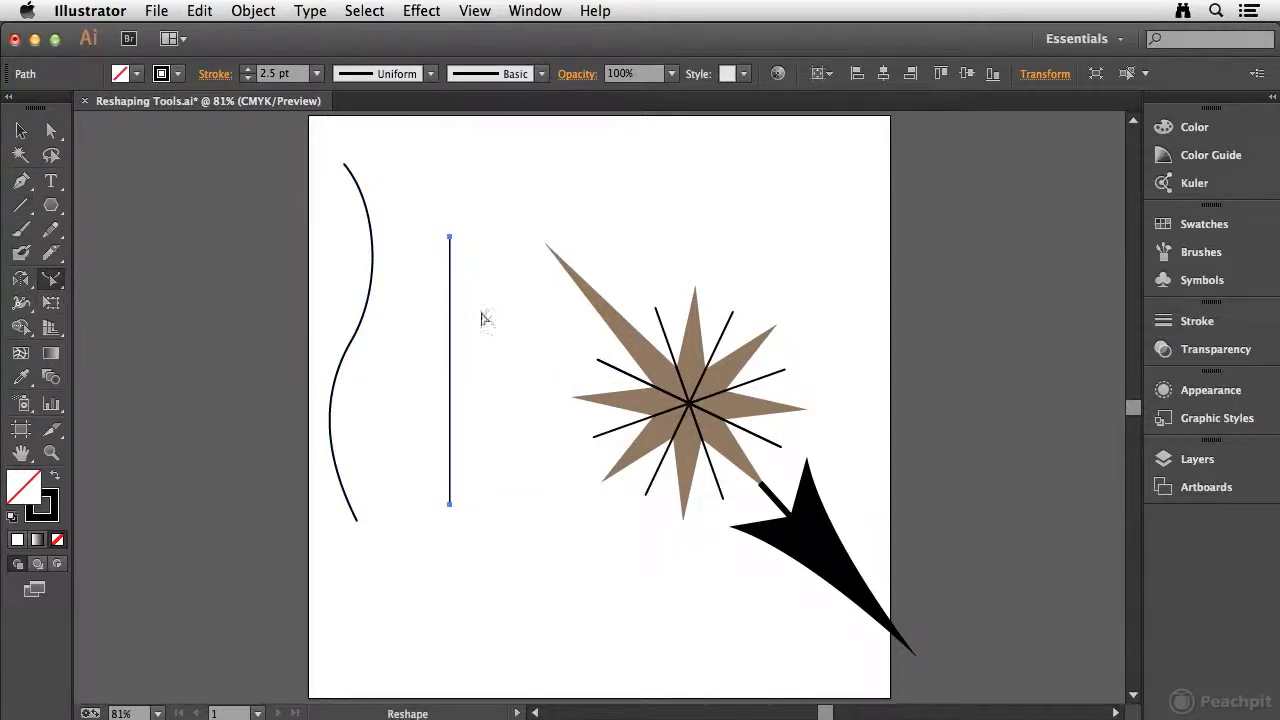
click(450, 314)
drag(451, 316, 561, 299)
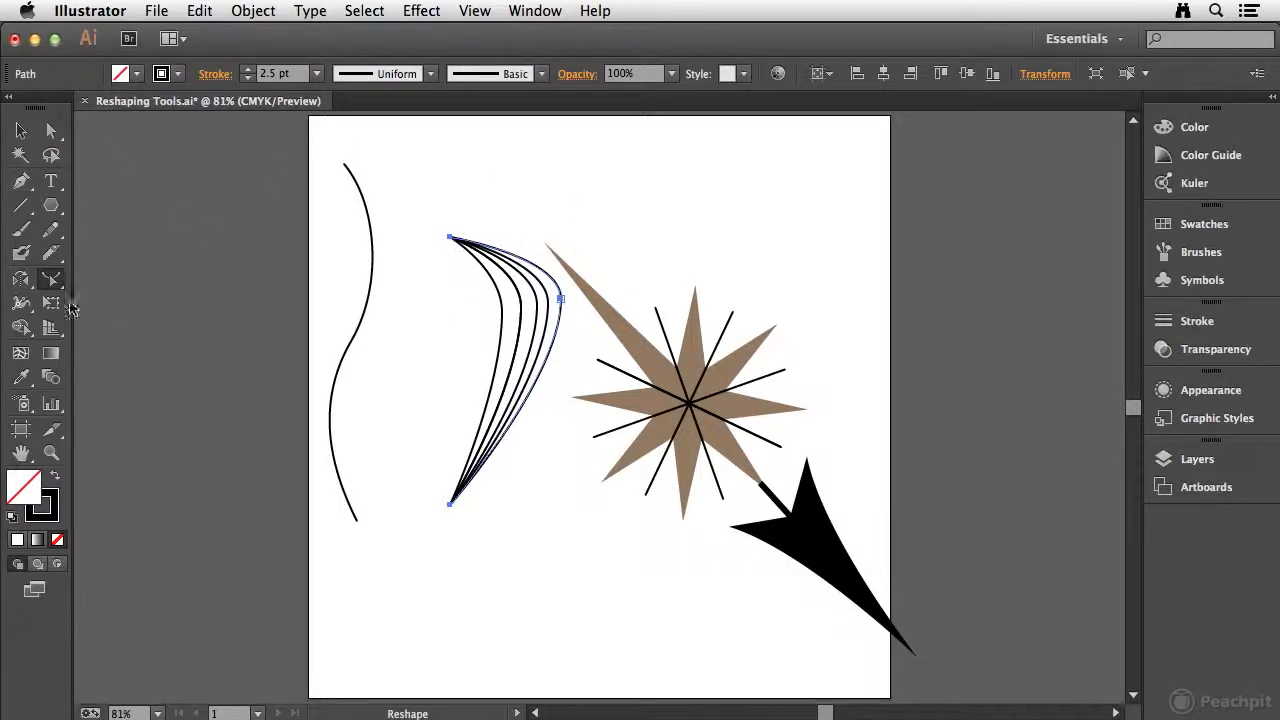
Step: Try enlarging the outermost nested curve proportionally from its upper-right corner using Free Transform with Constrain enabled, and undo it
click(52, 305)
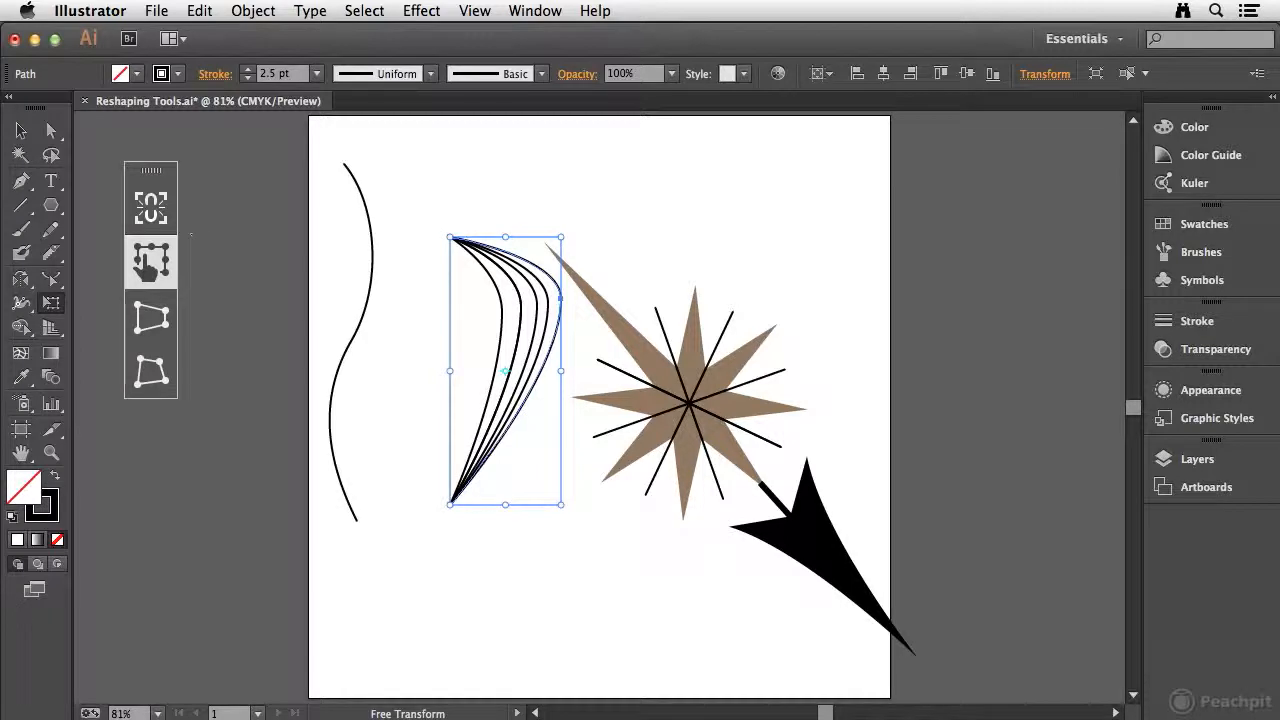
click(148, 213)
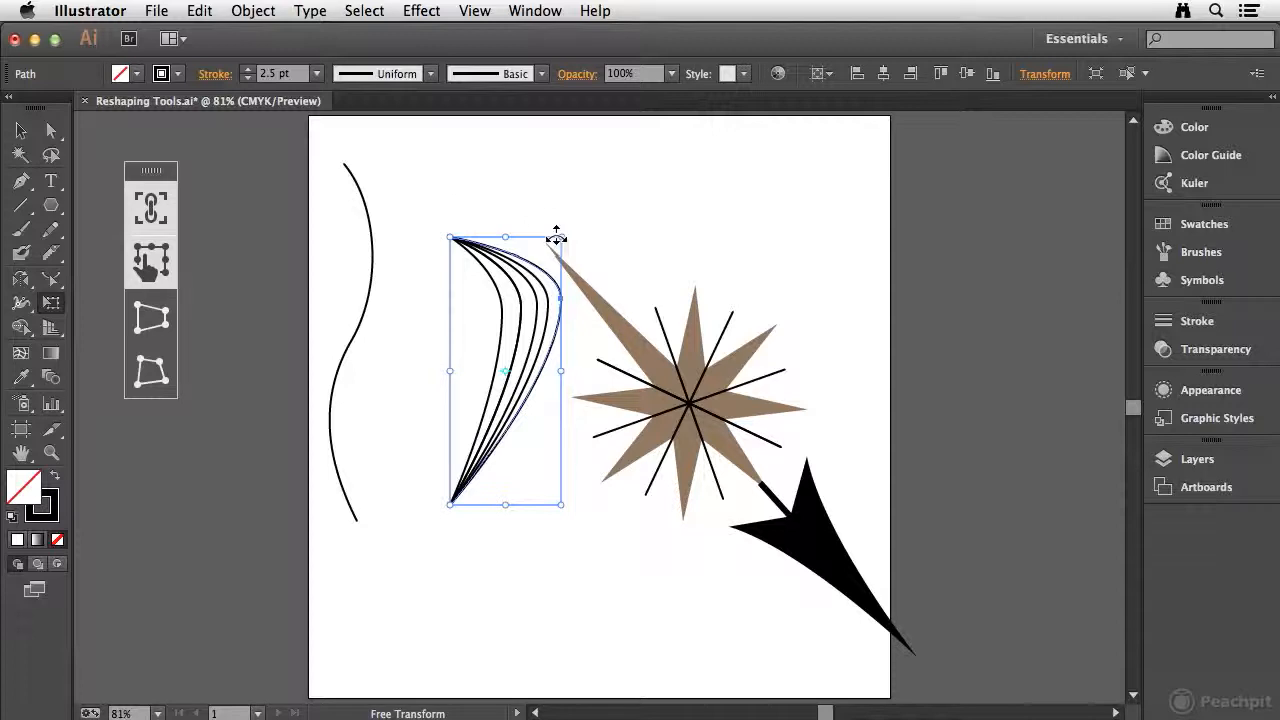
drag(561, 237, 630, 185)
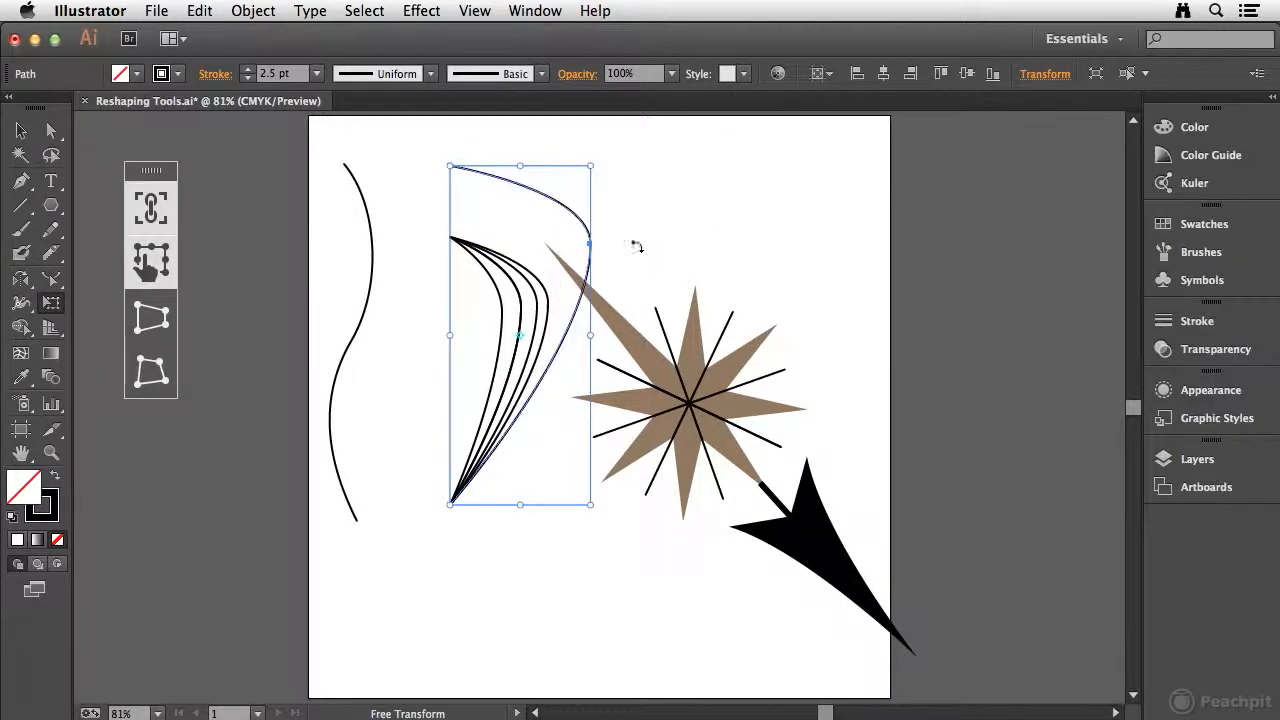
key(super+z)
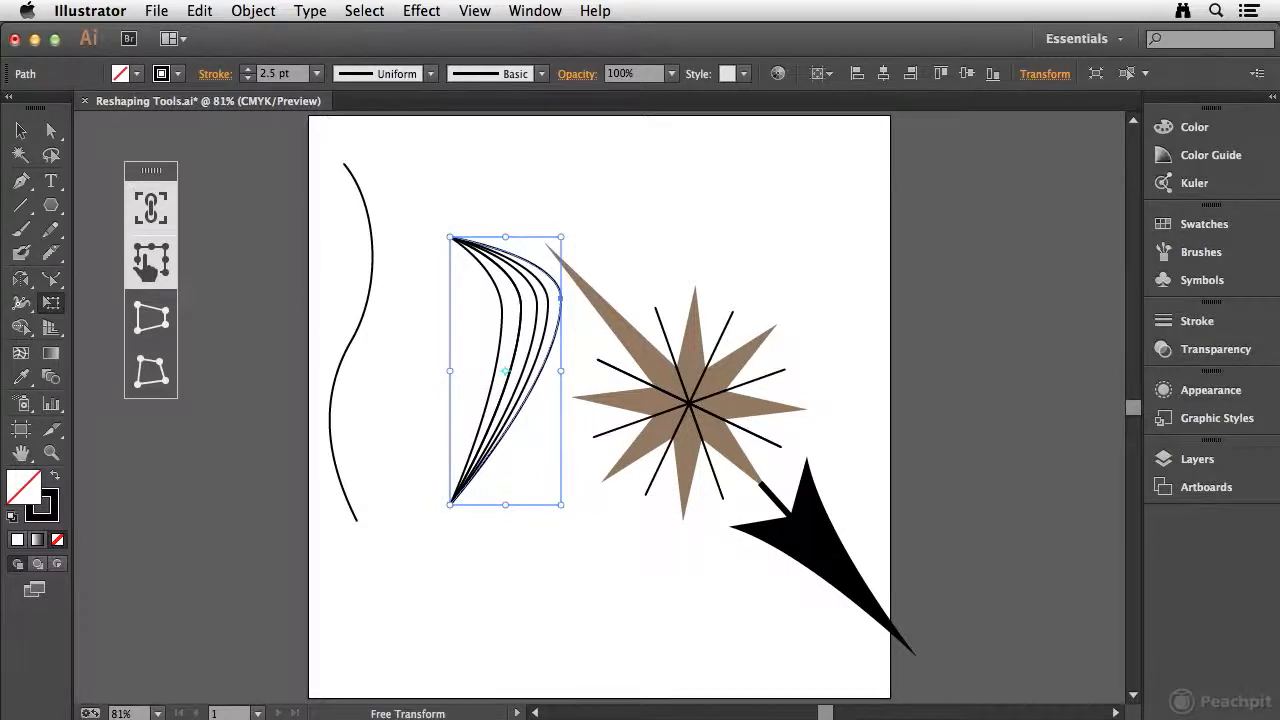
Step: Select all five nested curves together and enlarge them proportionally up and to the right with Free Transform
click(38, 126)
drag(423, 210, 533, 558)
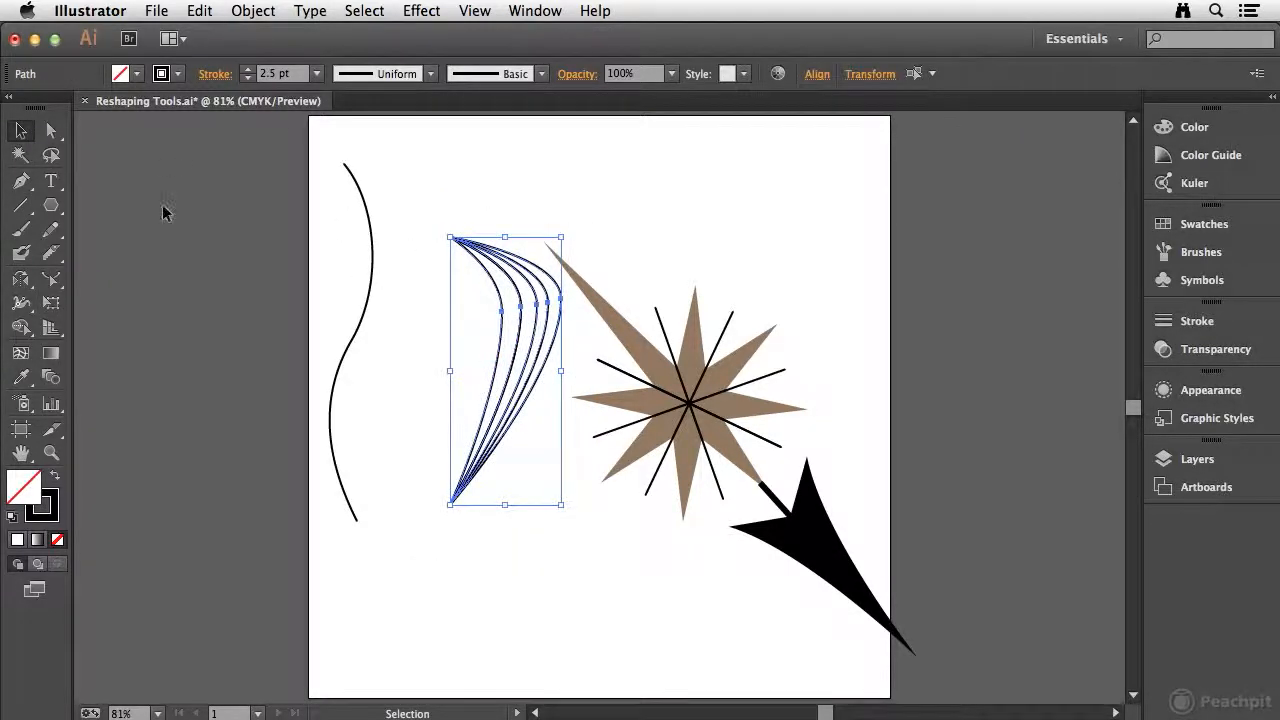
click(50, 304)
drag(563, 238, 577, 174)
key(super+z)
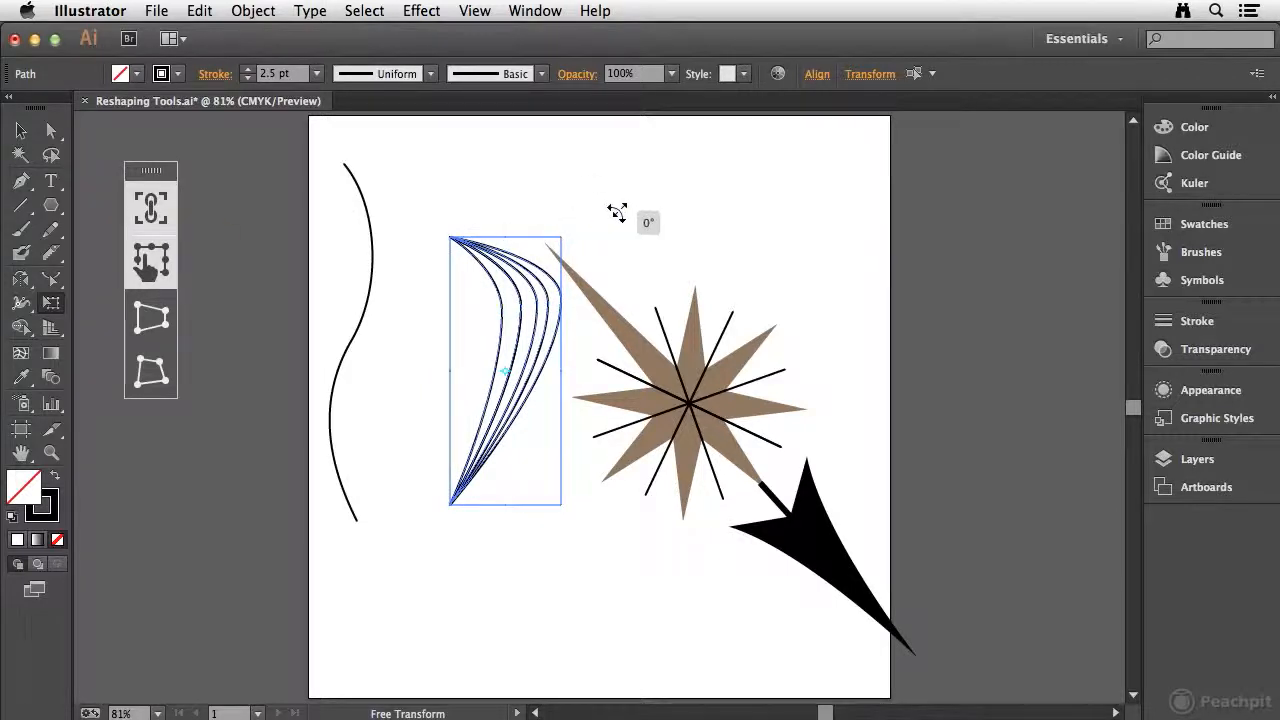
drag(560, 236, 638, 204)
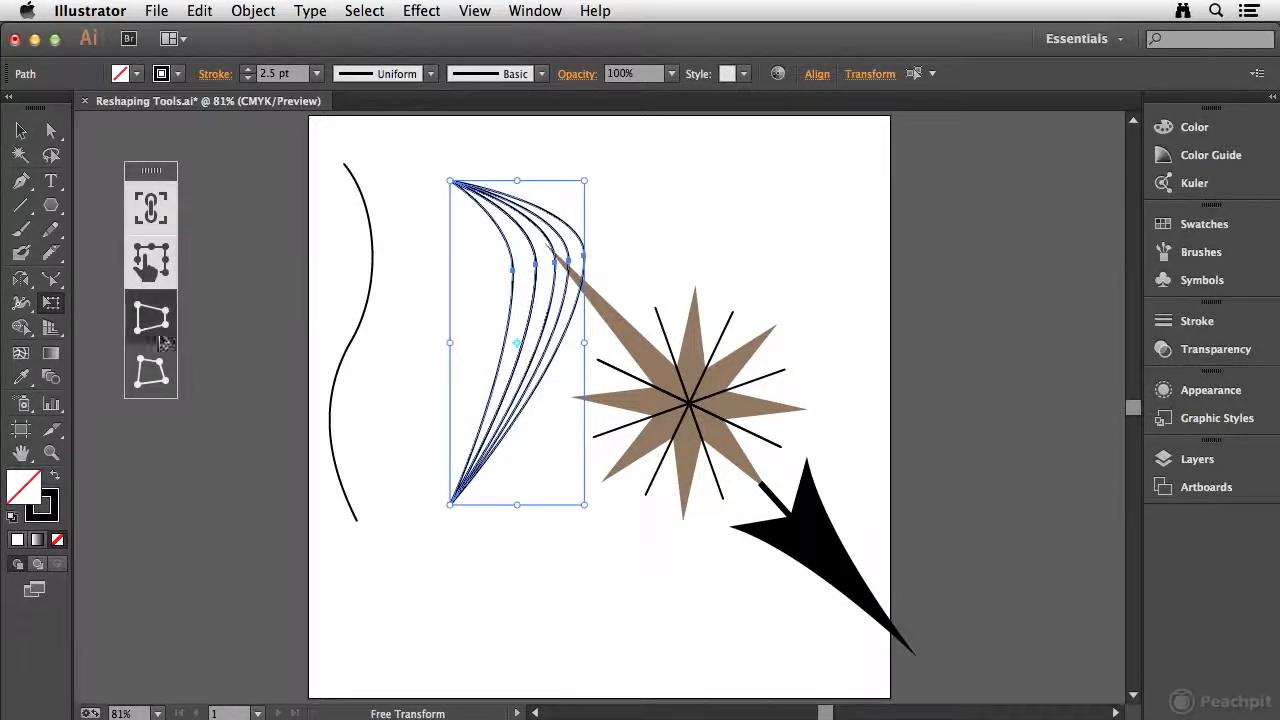
Step: Try widening the upper end of the five curves outward with Free Transform's Perspective Distort, and undo it
click(151, 315)
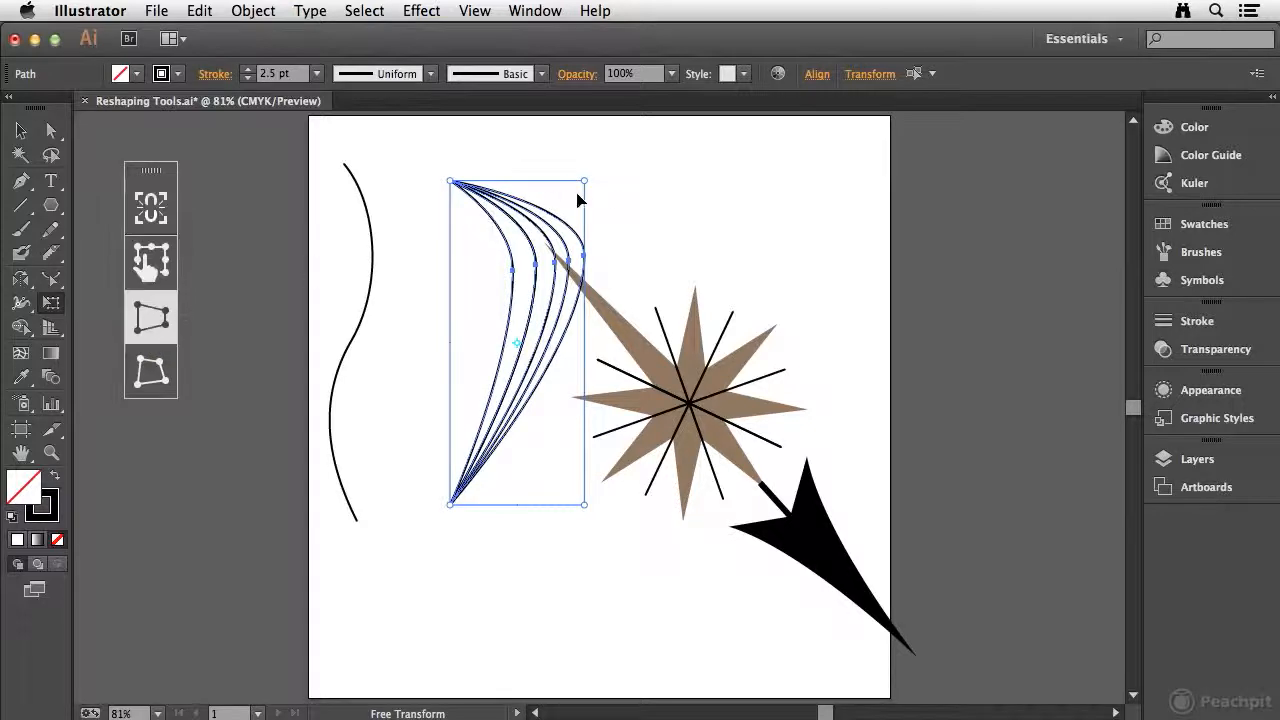
drag(585, 183, 806, 218)
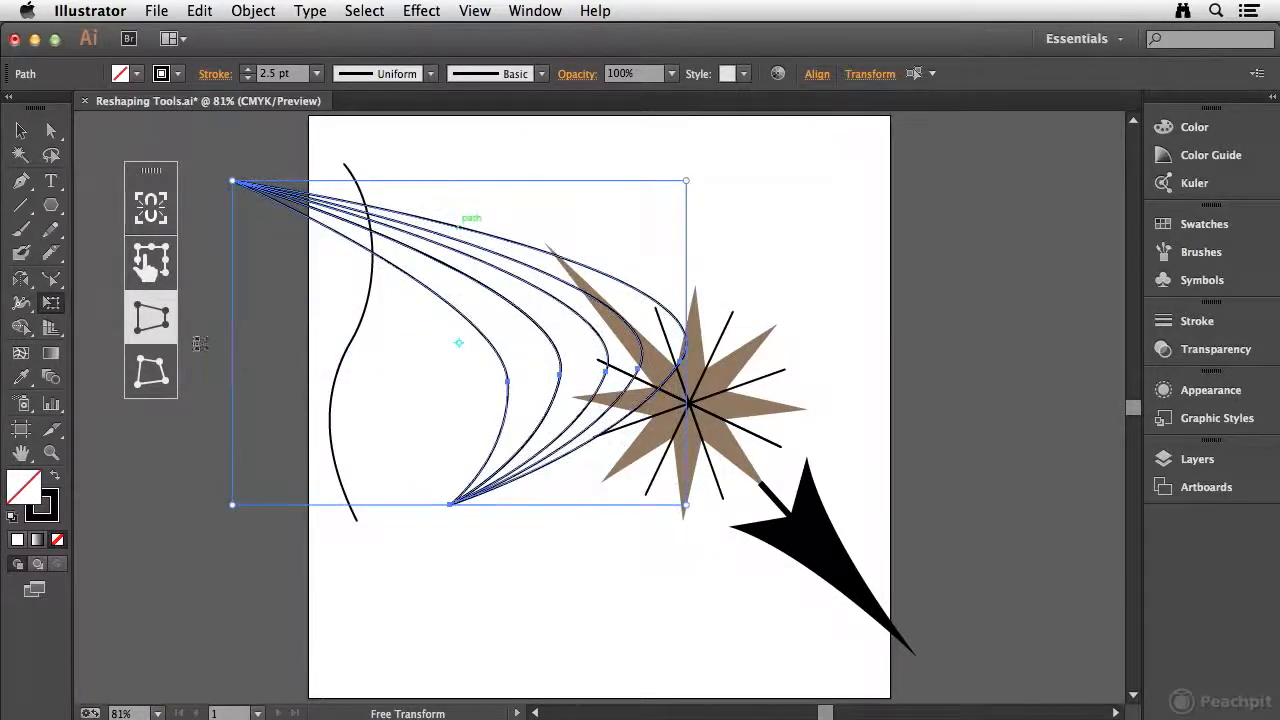
click(151, 390)
key(super+z)
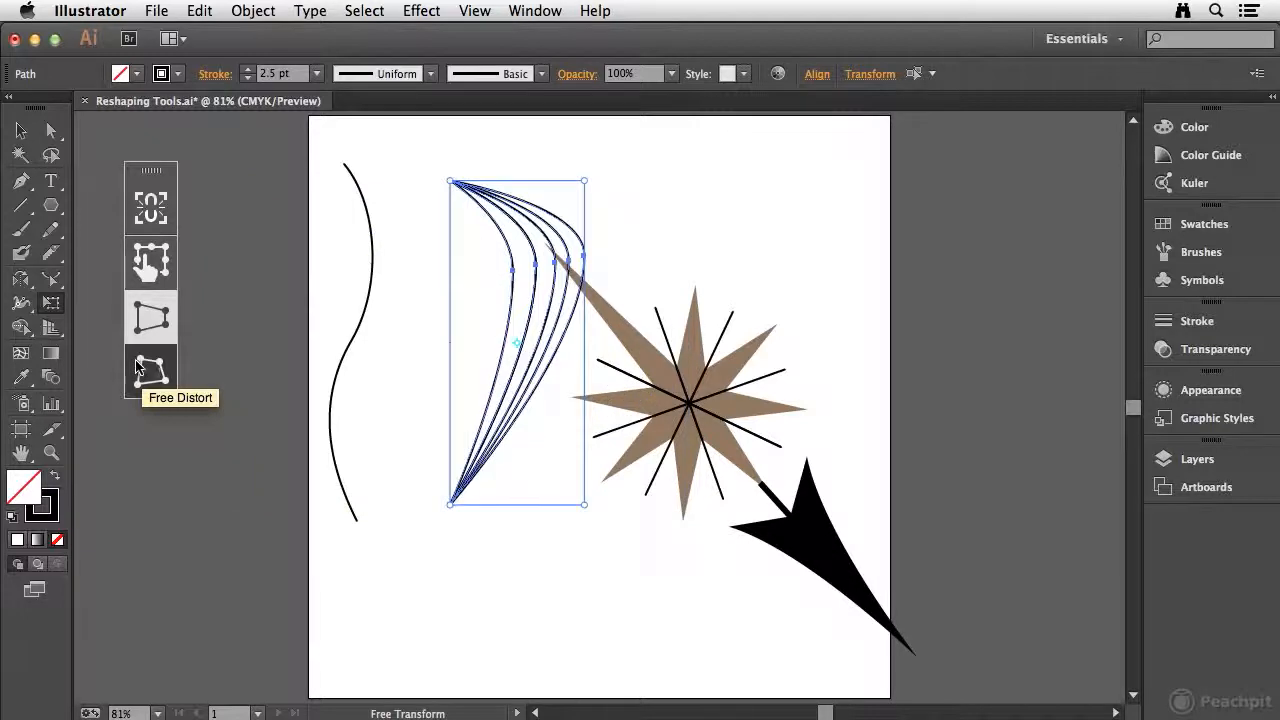
Step: Move the five nested curves down and left, closer to the wavy path and clear of the compass, and deselect them
click(21, 131)
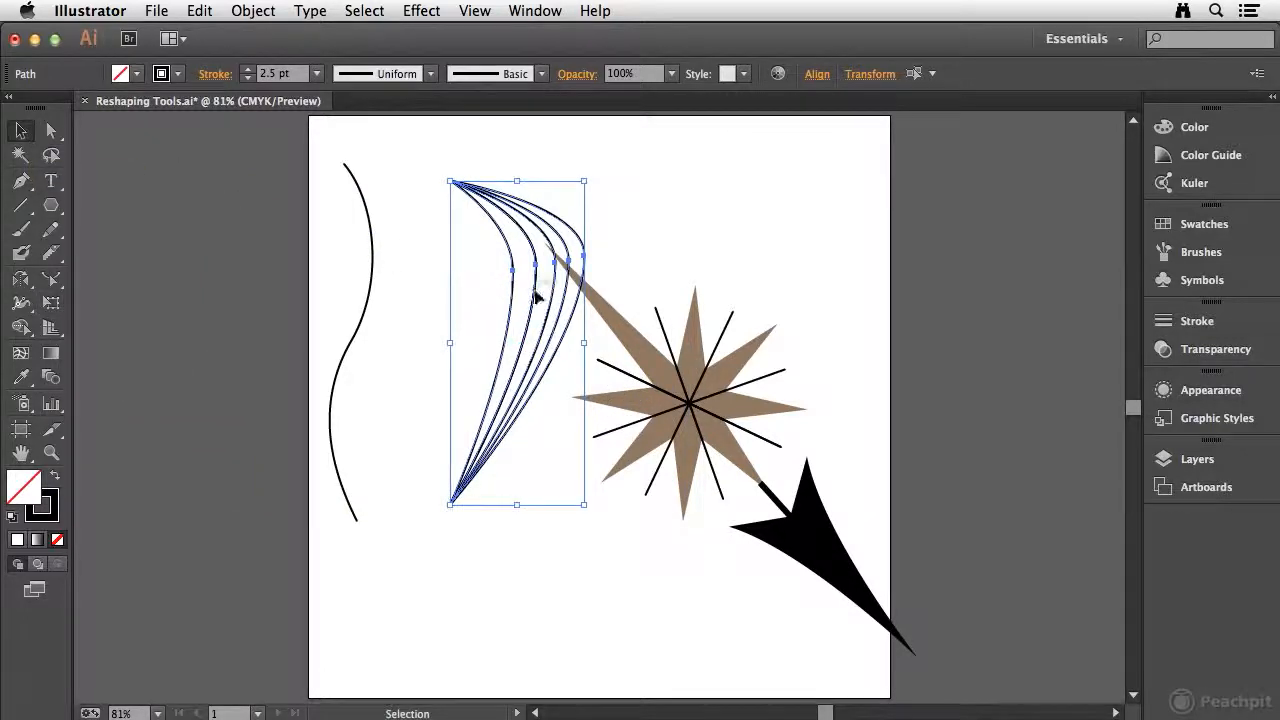
drag(535, 300, 479, 413)
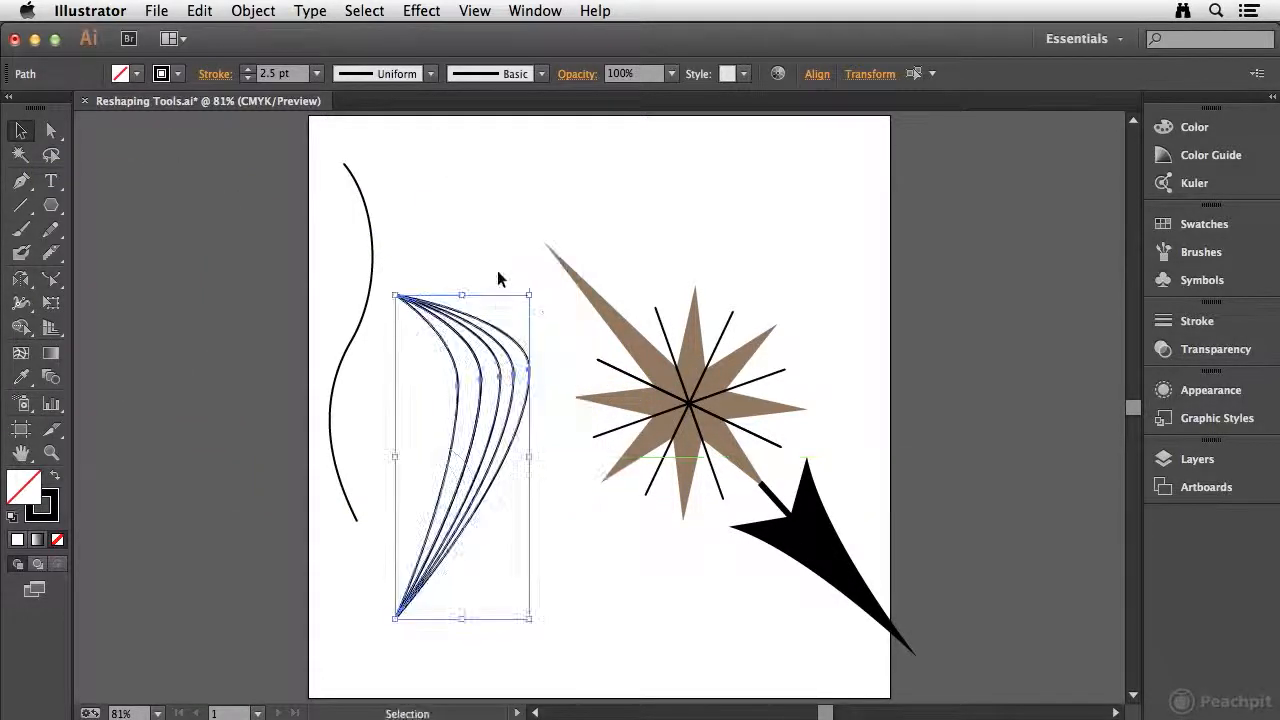
click(475, 244)
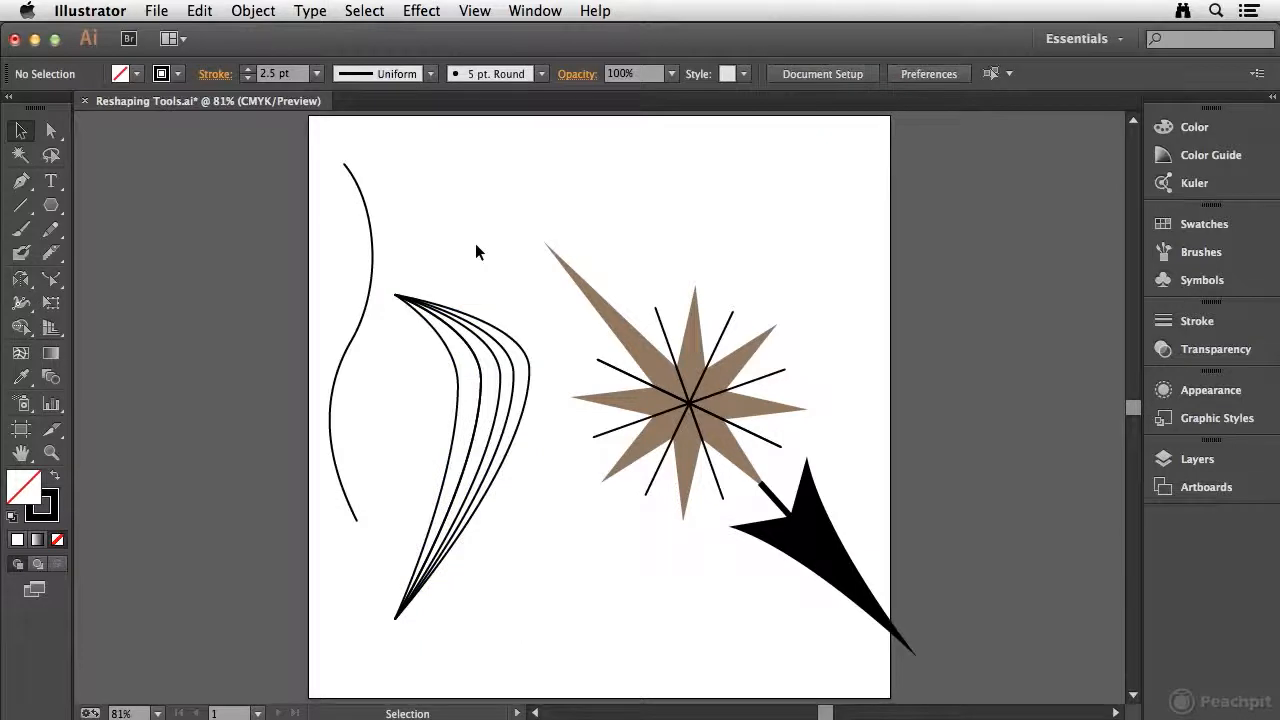